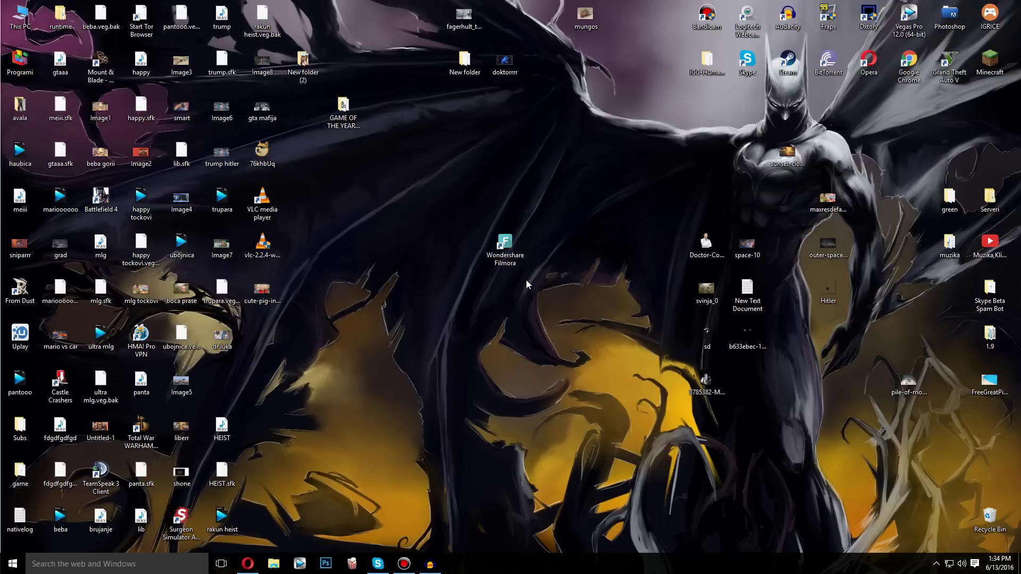
# Open Wondershare Filmora and start a new 16:9 movie in Full Feature Mode
pyautogui.doubleClick(522, 266)
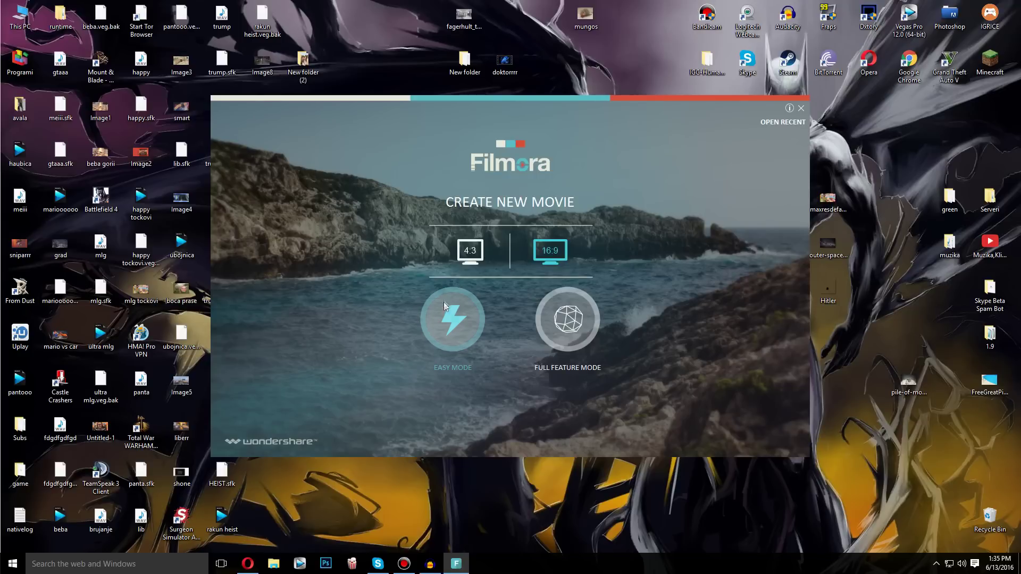
pyautogui.click(563, 316)
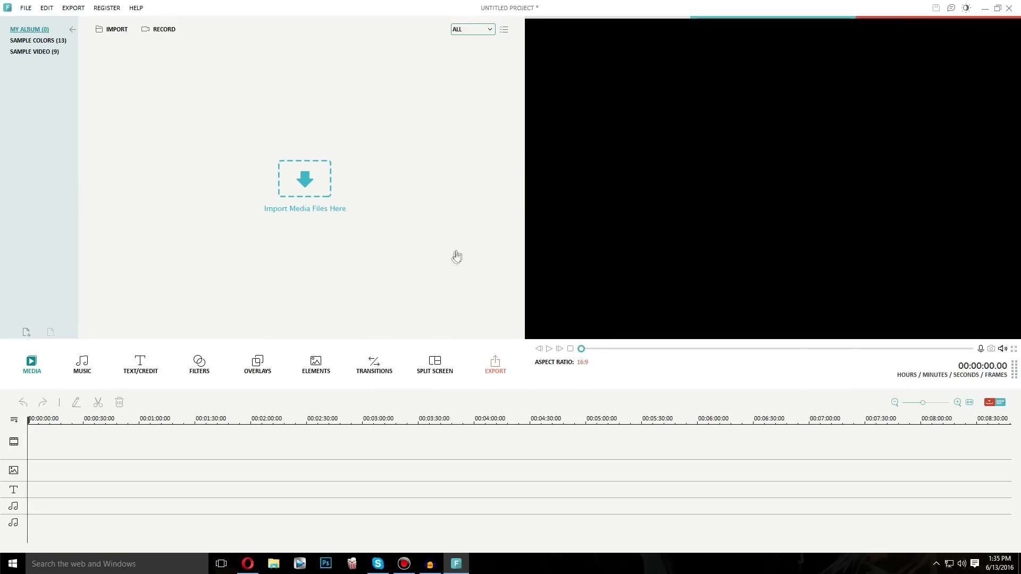
pyautogui.click(346, 210)
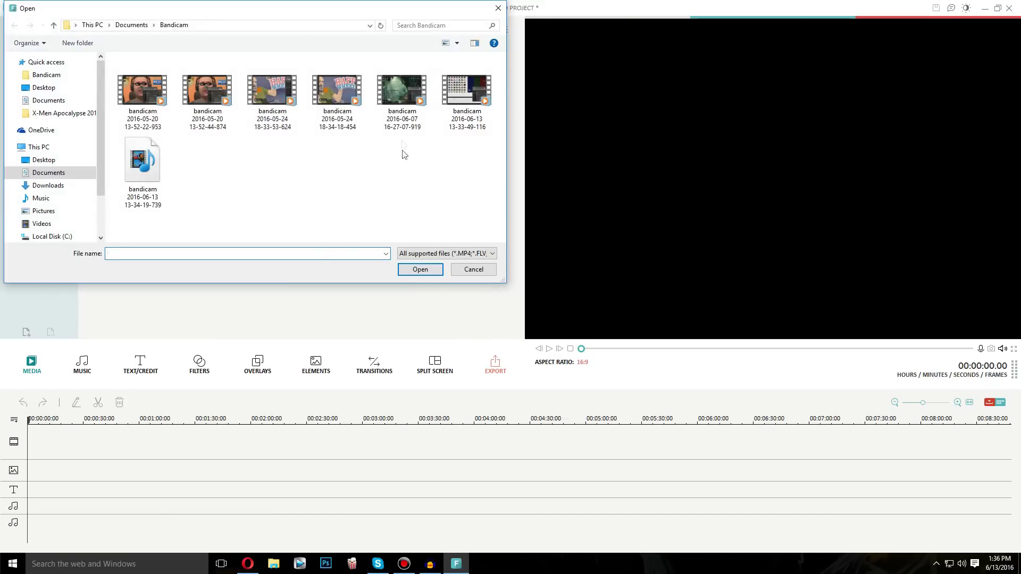
pyautogui.click(403, 123)
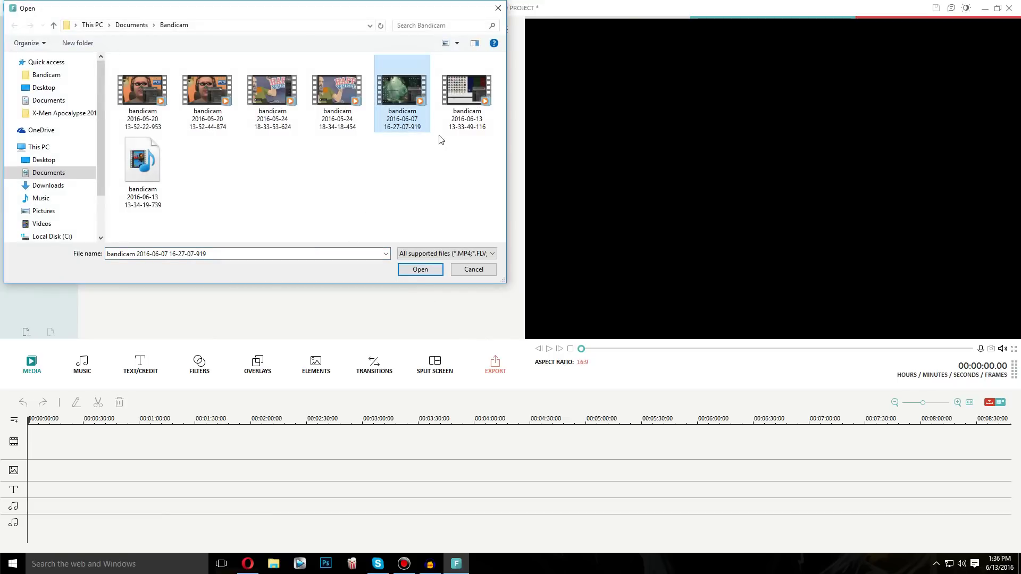
pyautogui.keyDown('ctrl'); pyautogui.click(471, 127); pyautogui.keyUp('ctrl')
pyautogui.click(420, 269)
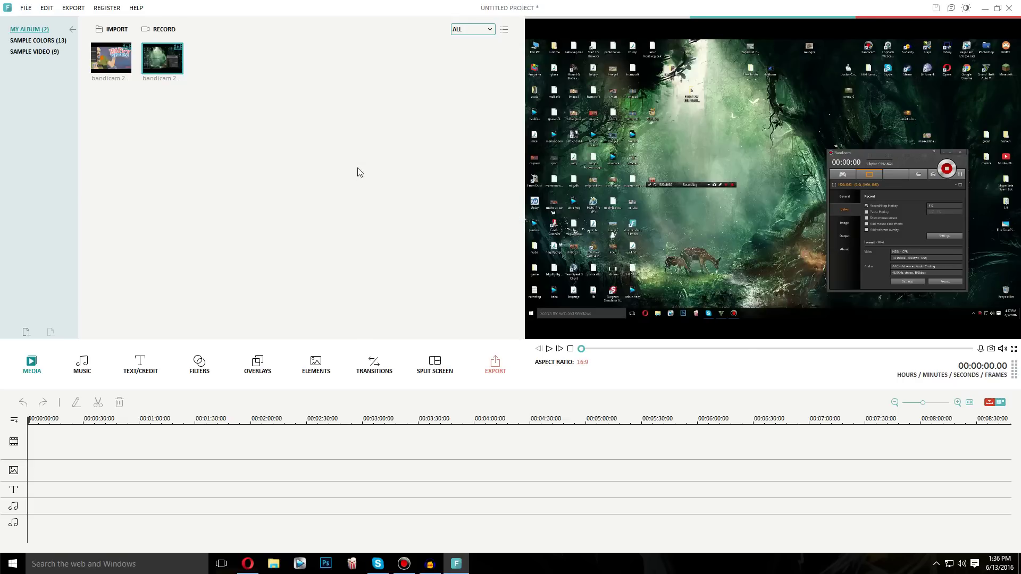
# Add the lib audio file and the space-10 image from the desktop to the album, then maximize the editor window again
pyautogui.moveTo(319, 8); pyautogui.dragTo(675, 134)
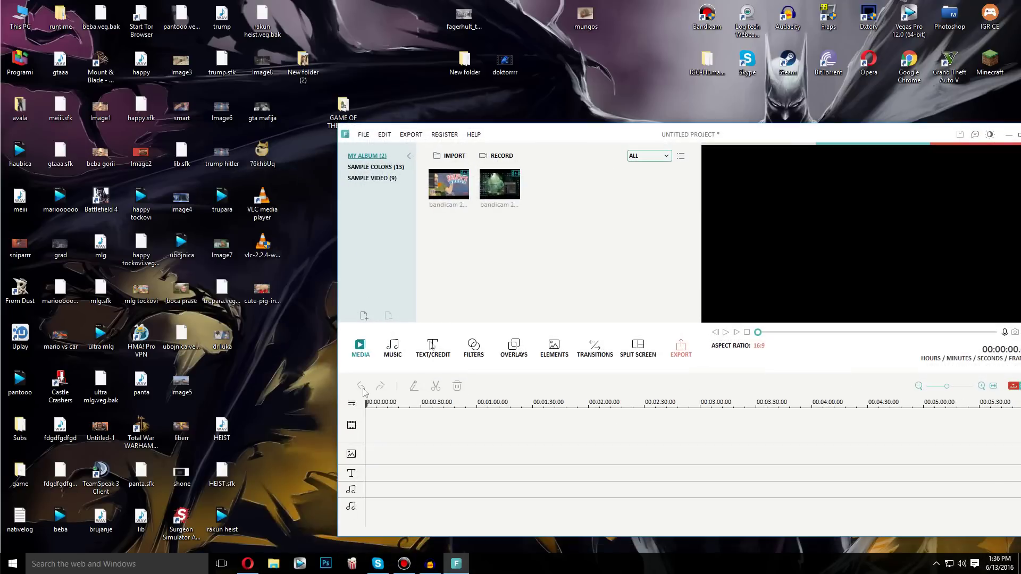
pyautogui.moveTo(141, 515); pyautogui.dragTo(558, 314)
pyautogui.moveTo(599, 129); pyautogui.dragTo(284, 76)
pyautogui.click(863, 439)
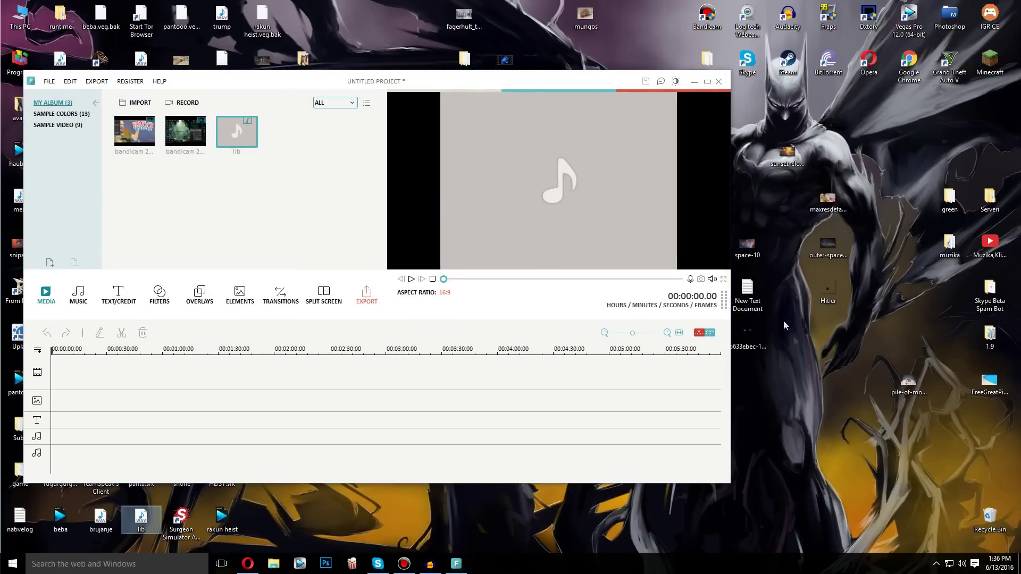
pyautogui.moveTo(747, 245); pyautogui.dragTo(317, 155)
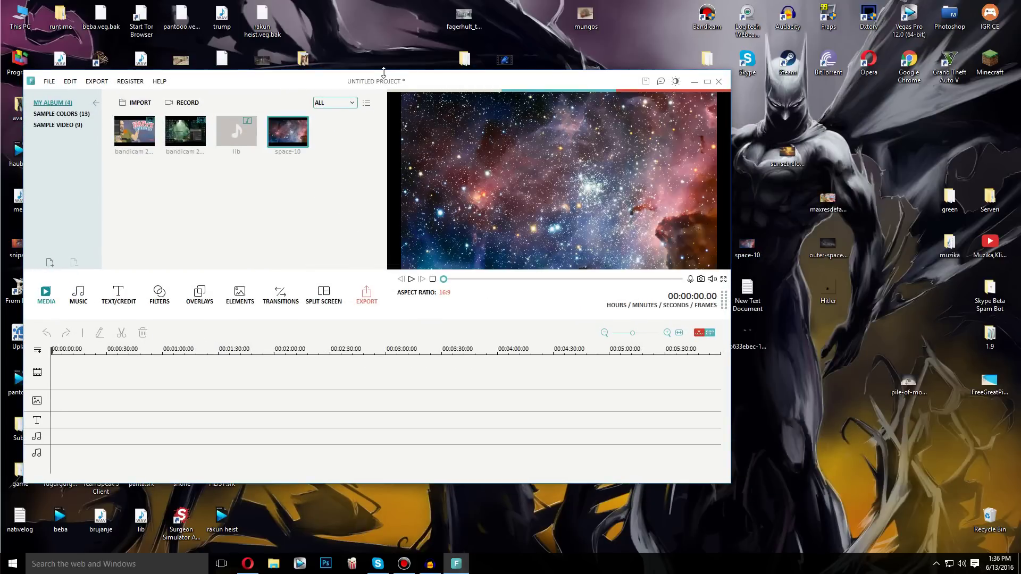
pyautogui.doubleClick(437, 82)
pyautogui.click(162, 58)
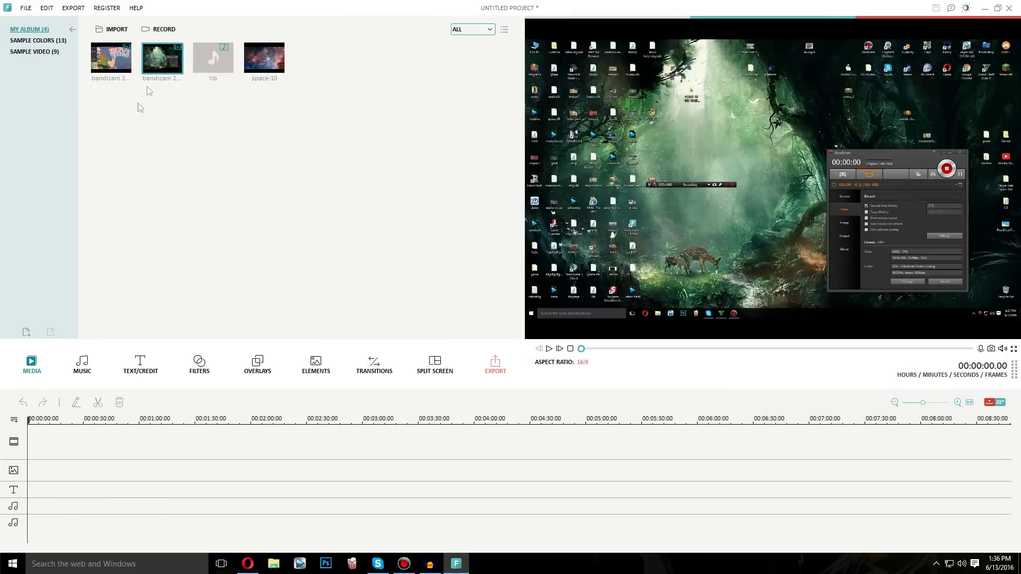
pyautogui.moveTo(157, 73); pyautogui.dragTo(32, 455)
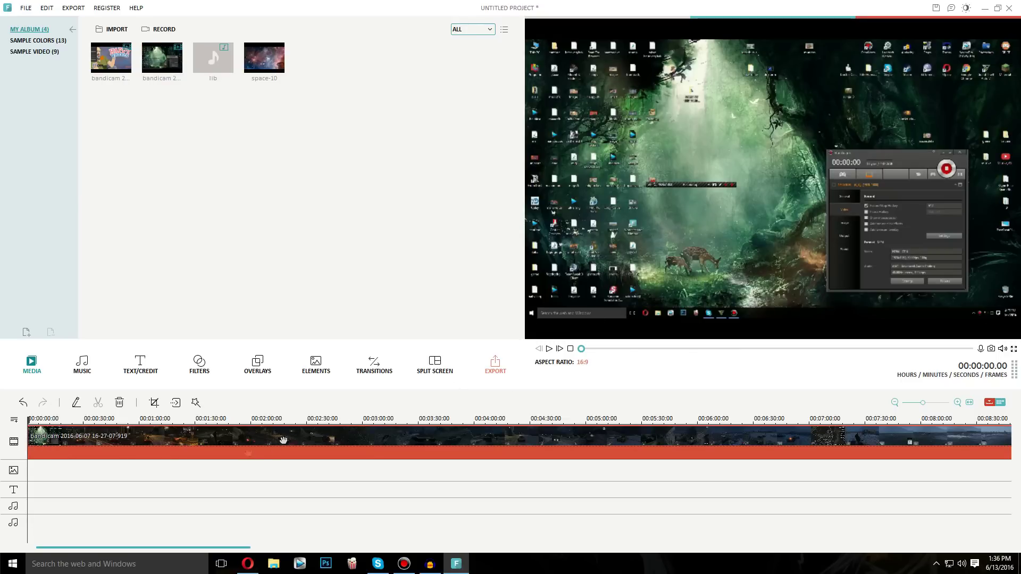
pyautogui.click(549, 349)
pyautogui.click(550, 348)
# Detach the audio from the video clip on the timeline
pyautogui.rightClick(107, 450)
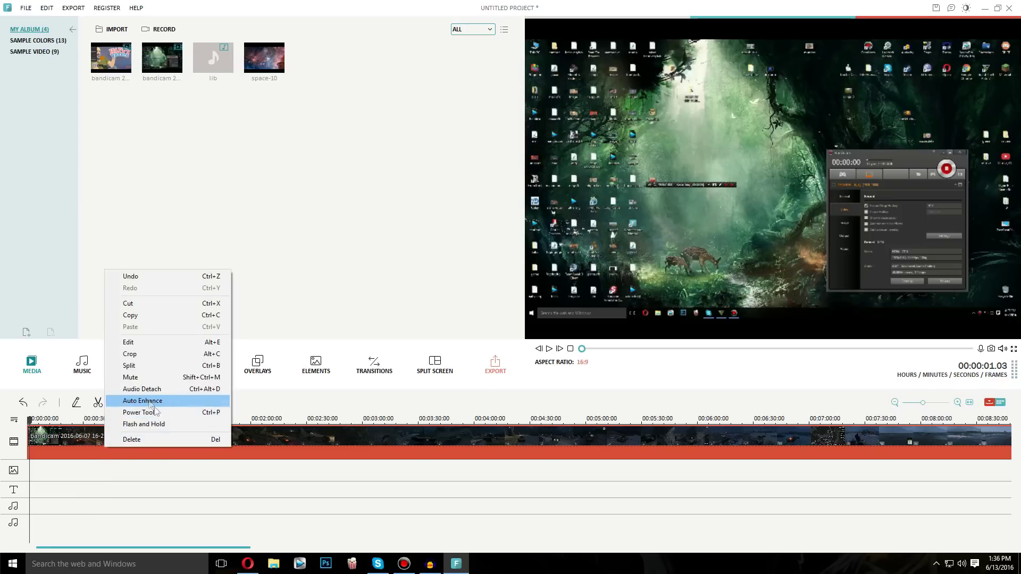
pyautogui.click(293, 258)
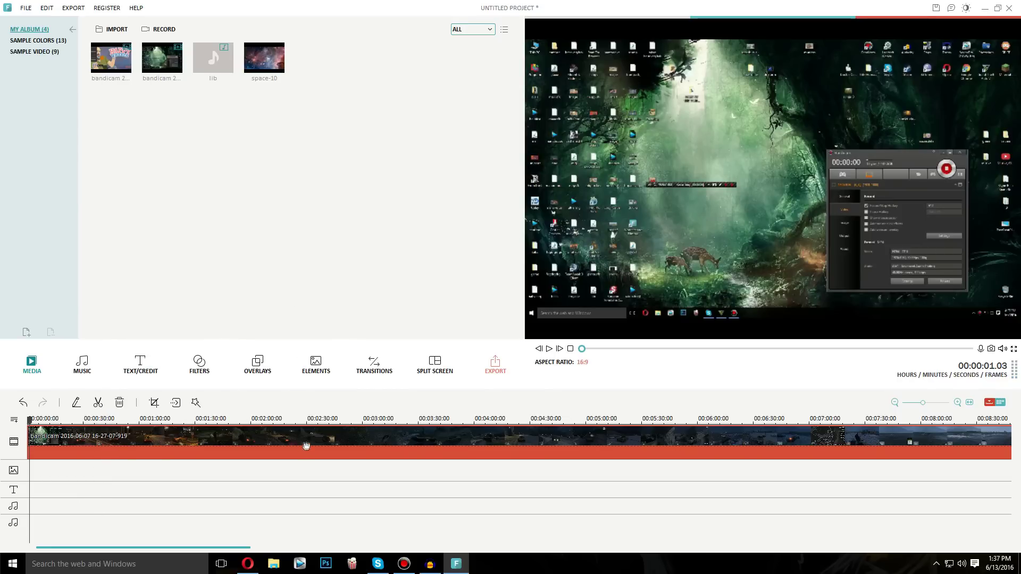
pyautogui.rightClick(322, 442)
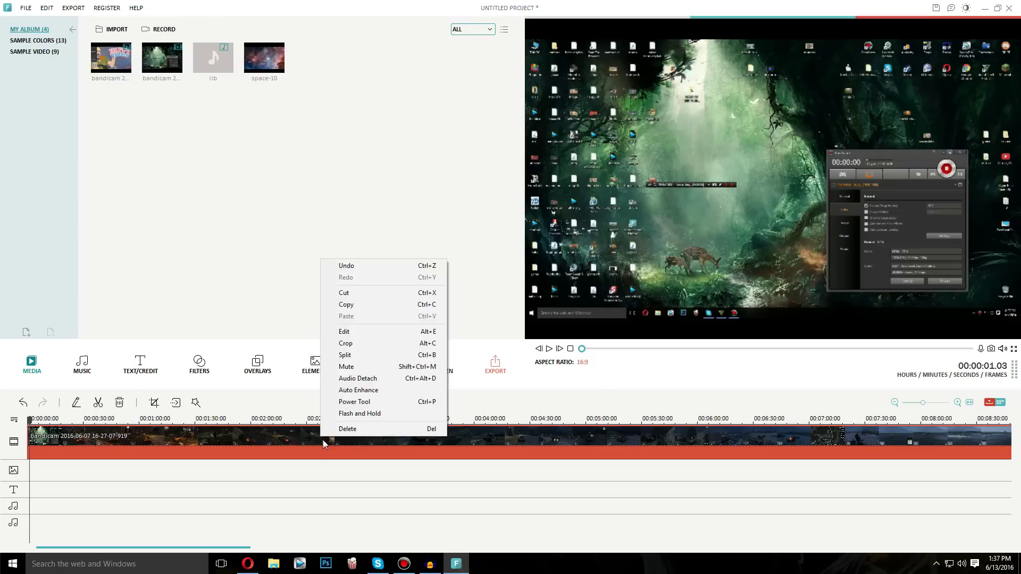
pyautogui.click(372, 378)
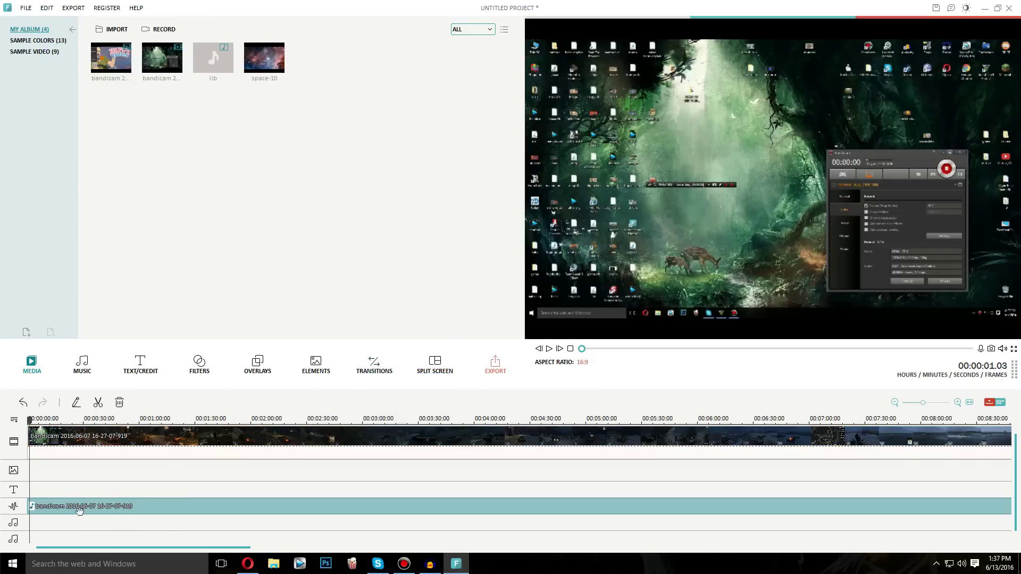
# Delete the detached audio from its track, leaving only the video clip on the timeline
pyautogui.rightClick(259, 506)
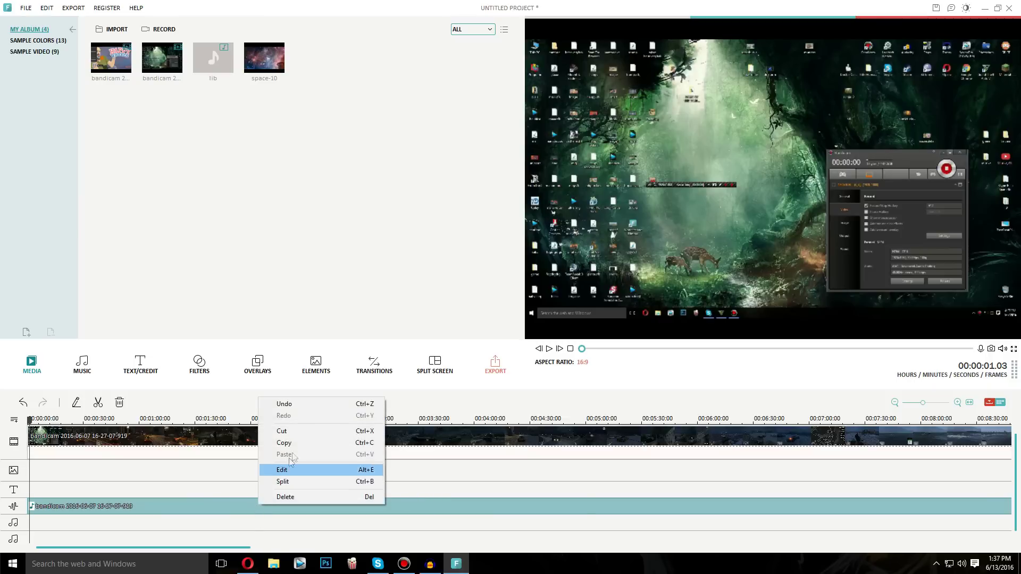
pyautogui.press('Delete')
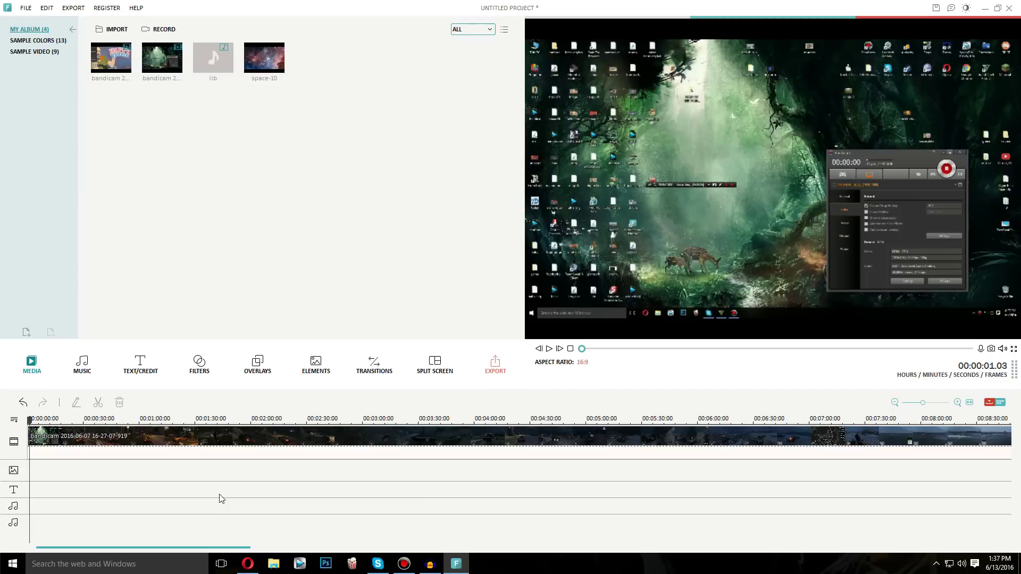
pyautogui.hotkey('ctrl', 'z')
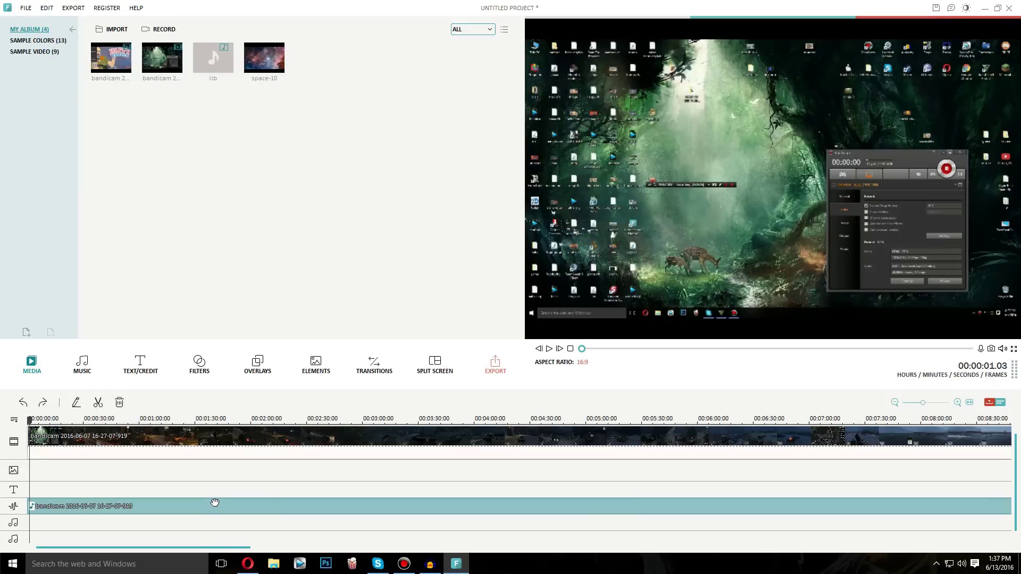
pyautogui.press('Delete')
pyautogui.rightClick(209, 499)
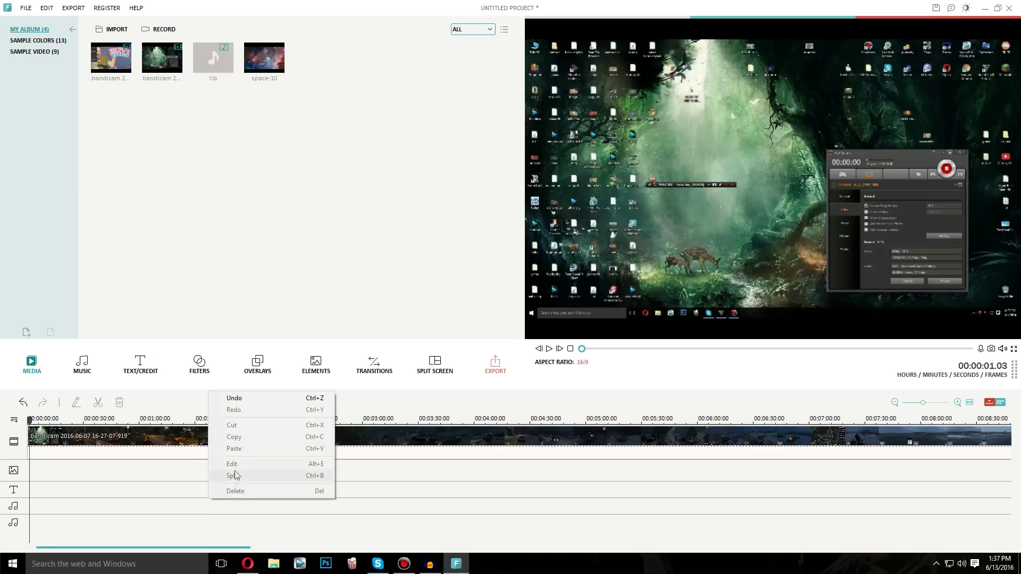
pyautogui.click(166, 508)
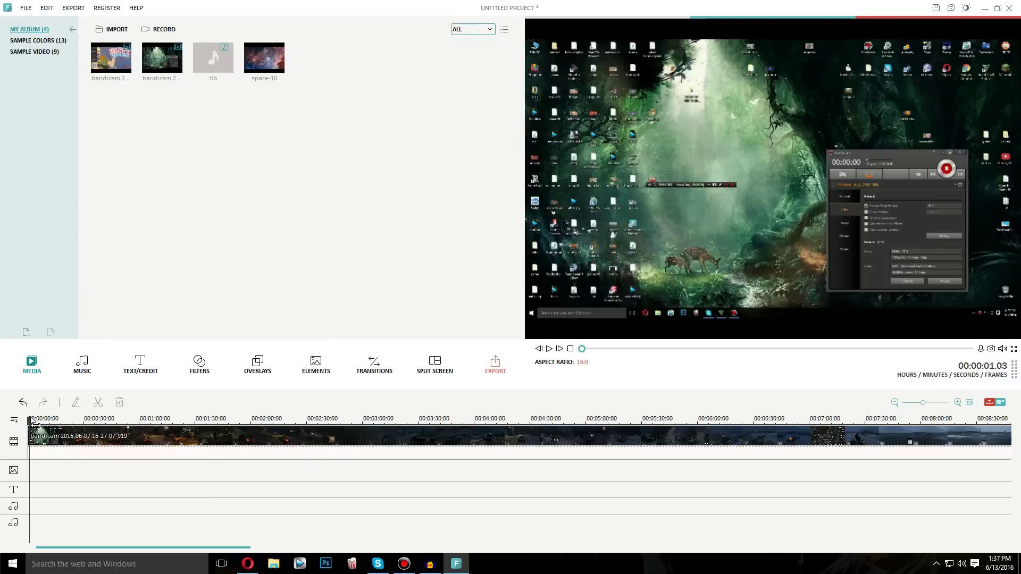
# Split the video clip at about 00:03:04 on the timeline
pyautogui.moveTo(30, 423); pyautogui.dragTo(330, 423)
pyautogui.click(378, 436)
pyautogui.rightClick(377, 435)
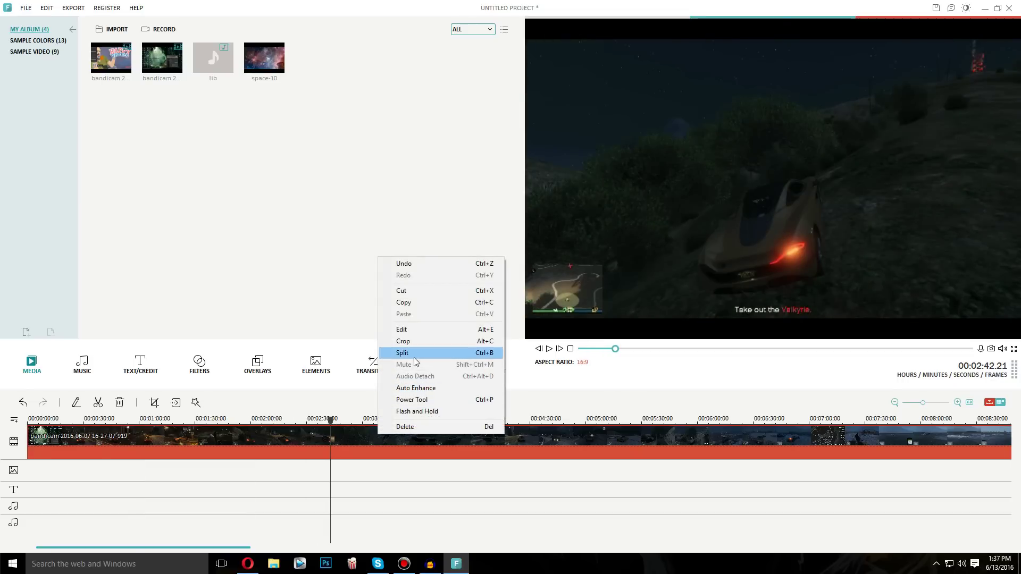
pyautogui.click(340, 452)
pyautogui.rightClick(375, 436)
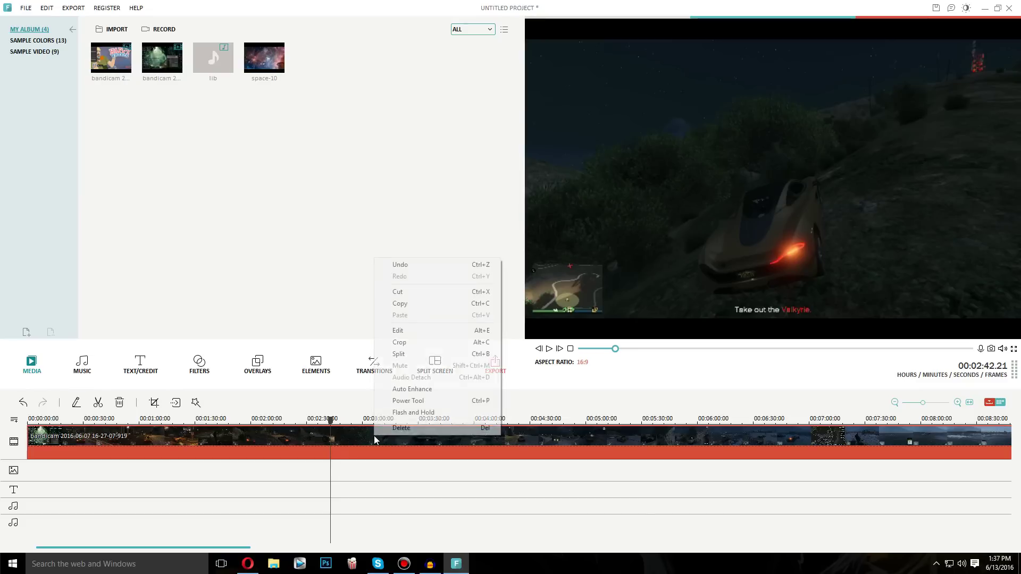
pyautogui.click(370, 420)
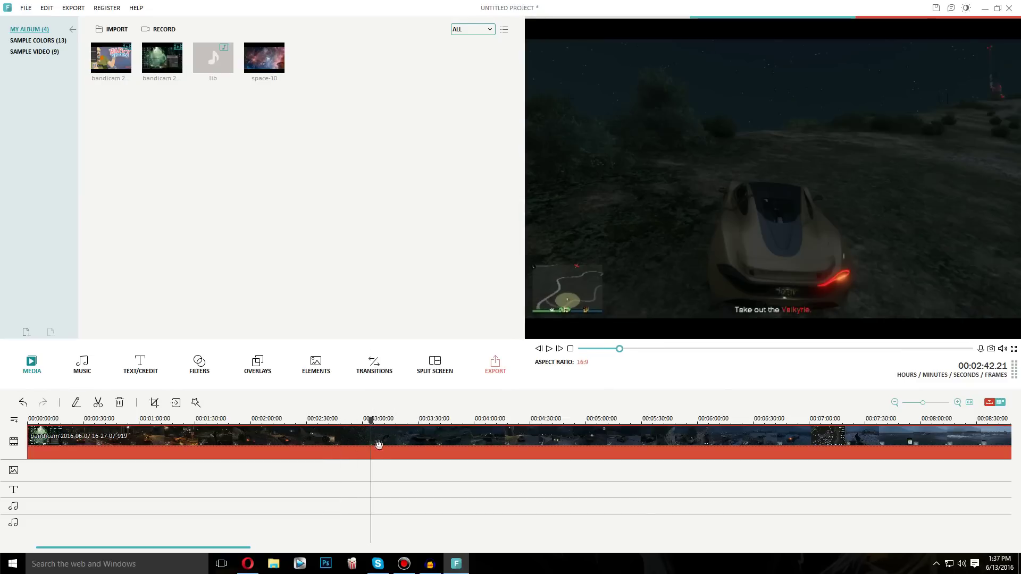
pyautogui.rightClick(371, 436)
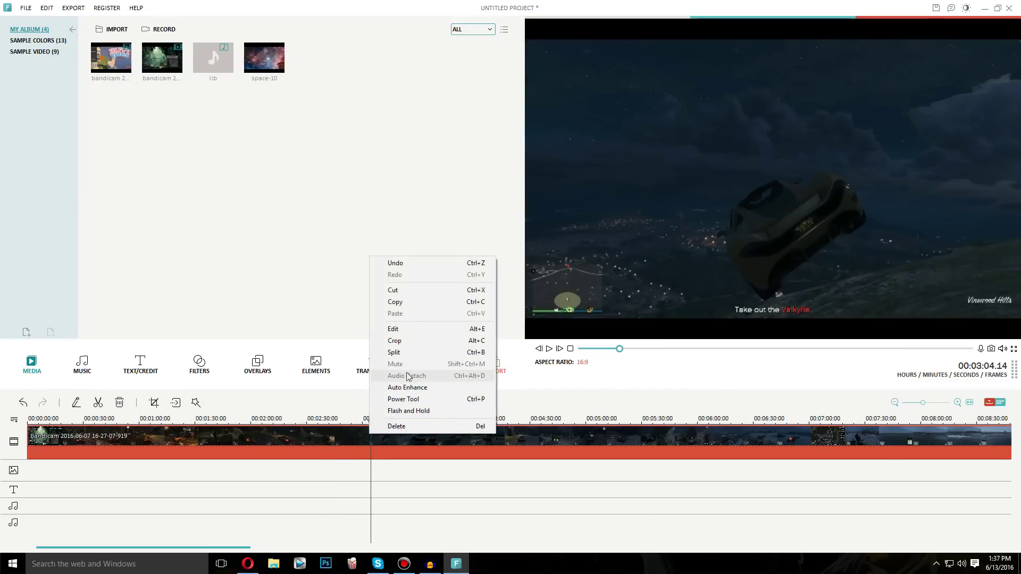
pyautogui.click(394, 349)
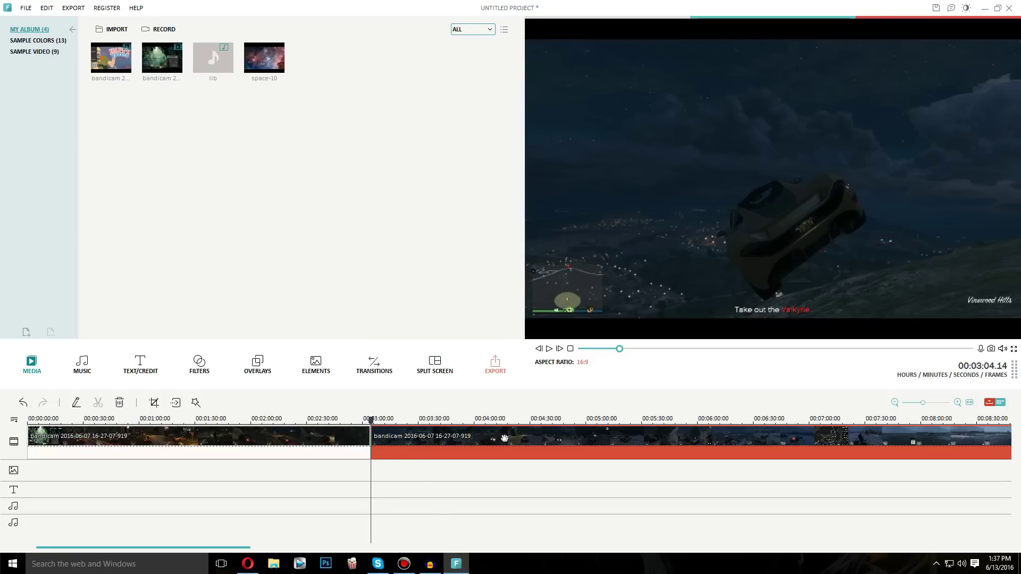
# Split the second segment at about 00:04:00 and delete the section between the two cuts
pyautogui.click(486, 439)
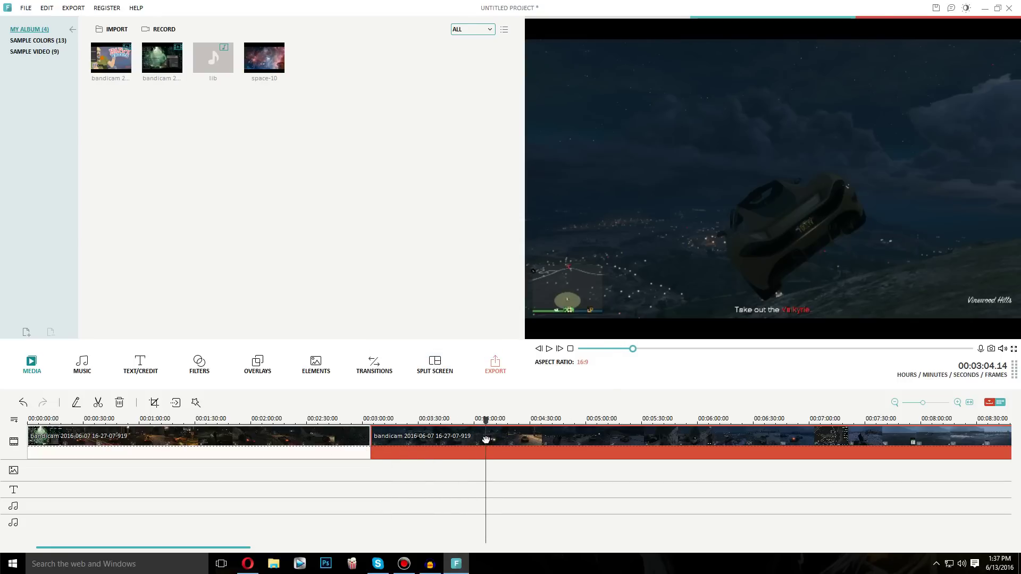
pyautogui.rightClick(486, 439)
pyautogui.press('Escape')
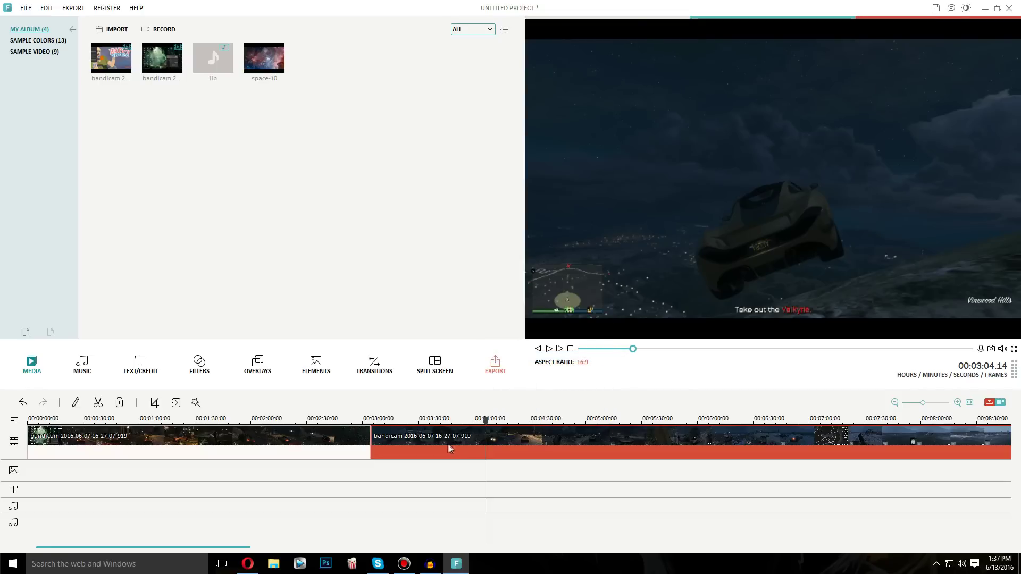
pyautogui.hotkey('ctrl', 'b')
pyautogui.click(473, 443)
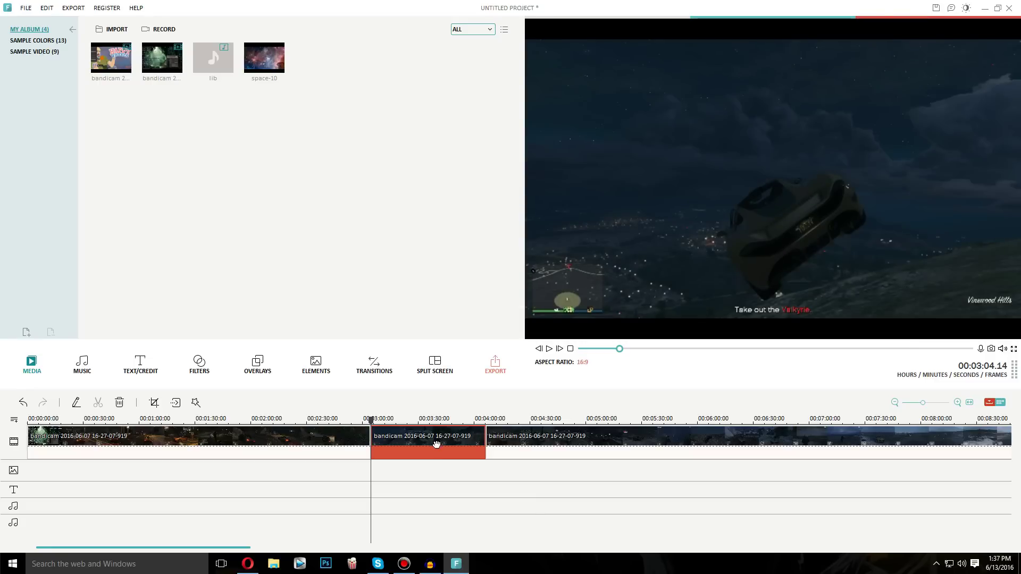
pyautogui.press('Delete')
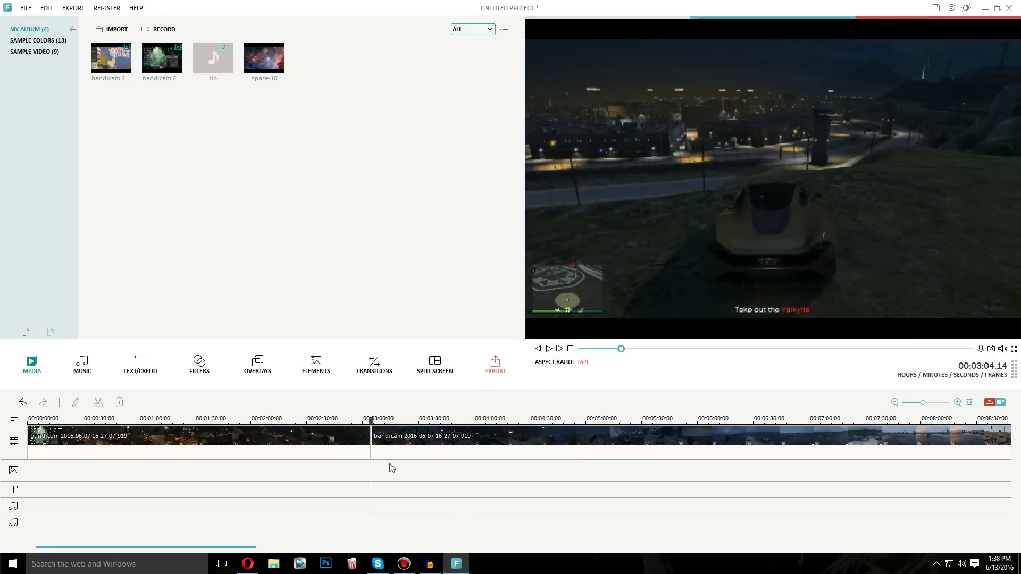
# Inspect the join between the two remaining video segments and the footage just before it
pyautogui.moveTo(383, 441); pyautogui.dragTo(419, 440)
pyautogui.click(236, 443)
pyautogui.click(371, 480)
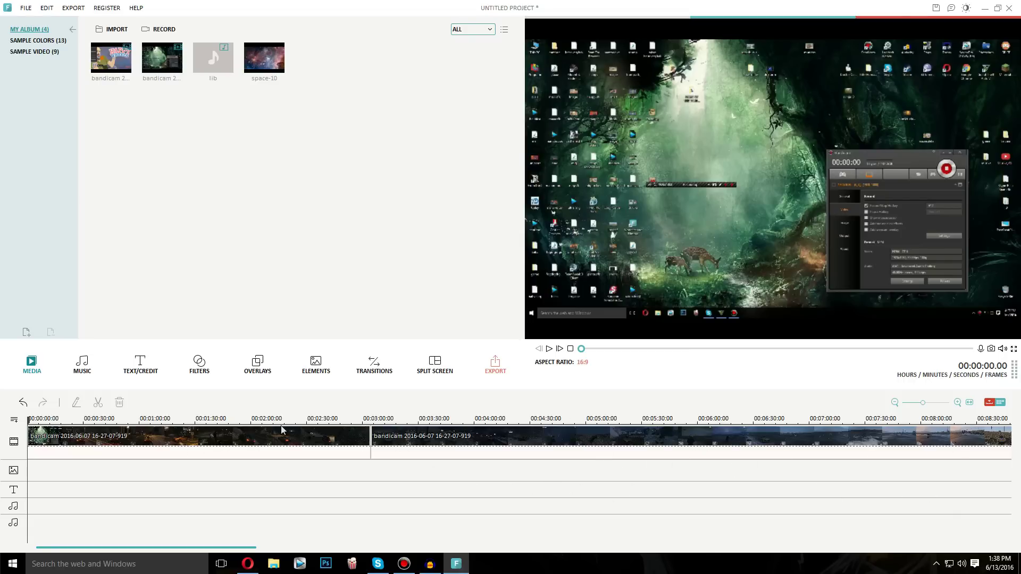
pyautogui.click(323, 431)
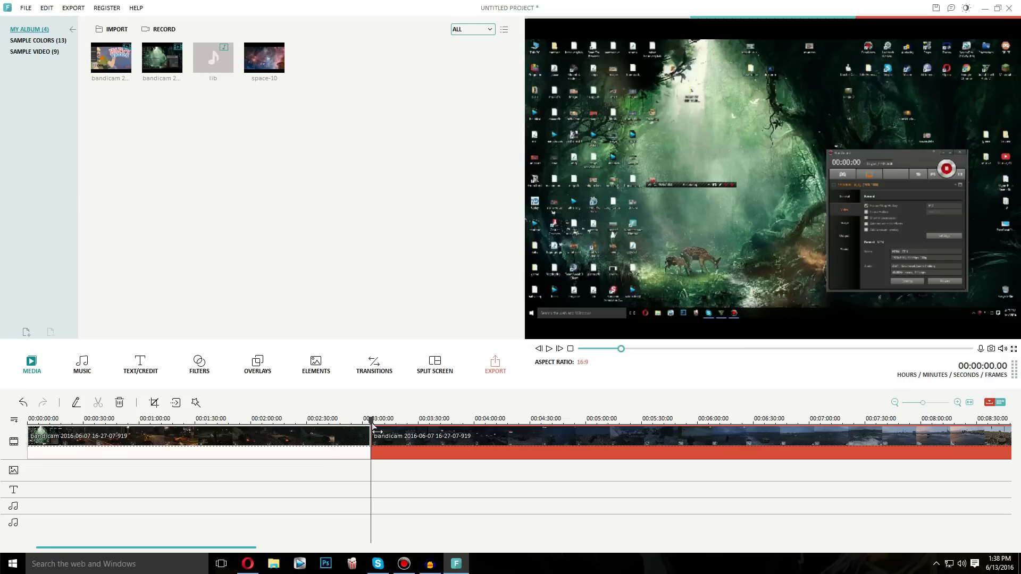
pyautogui.click(324, 436)
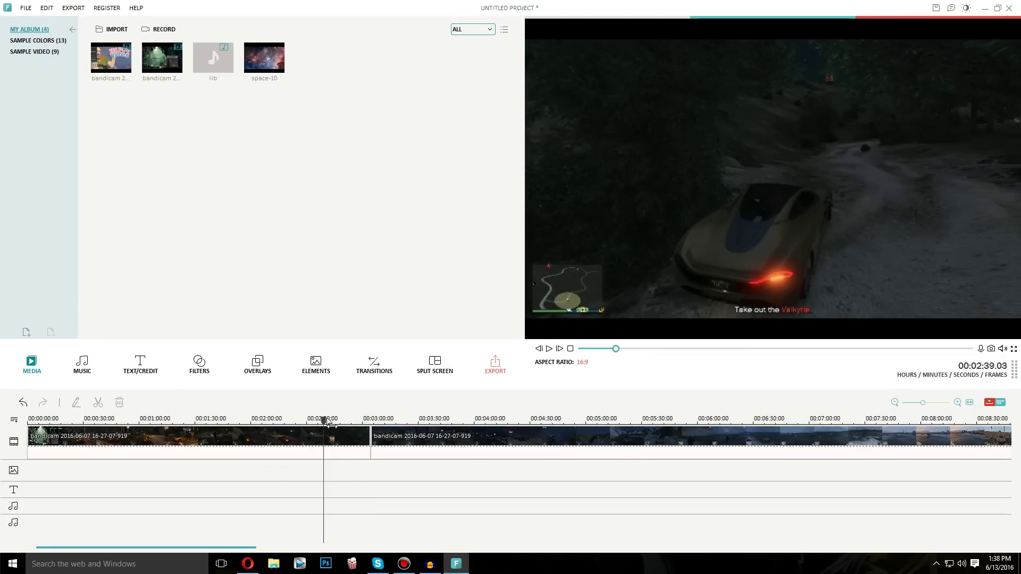
pyautogui.moveTo(324, 420); pyautogui.dragTo(339, 420)
pyautogui.click(47, 440)
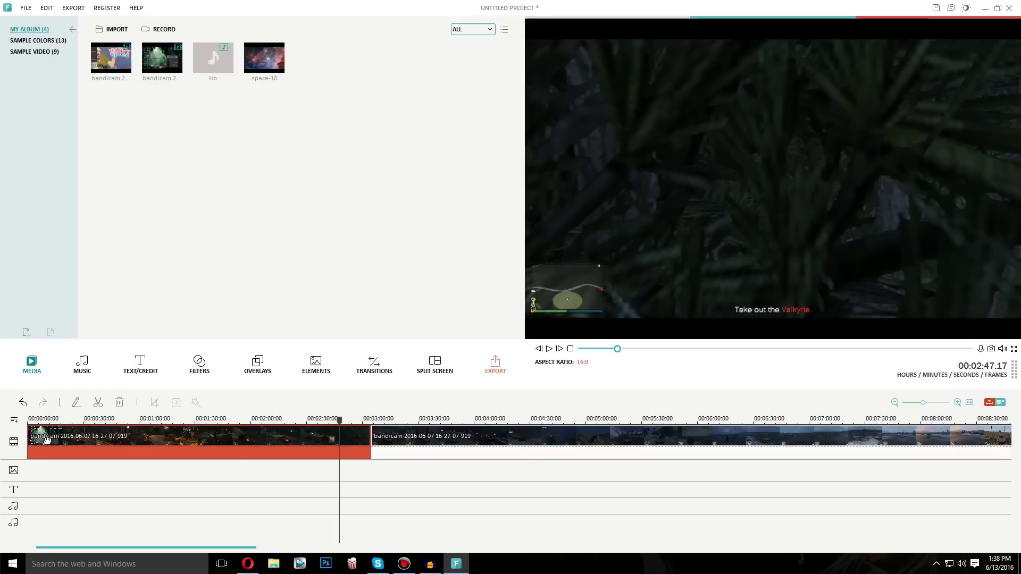
# Add the Birdseye house music track to the first audio track at the start of the timeline
pyautogui.click(81, 374)
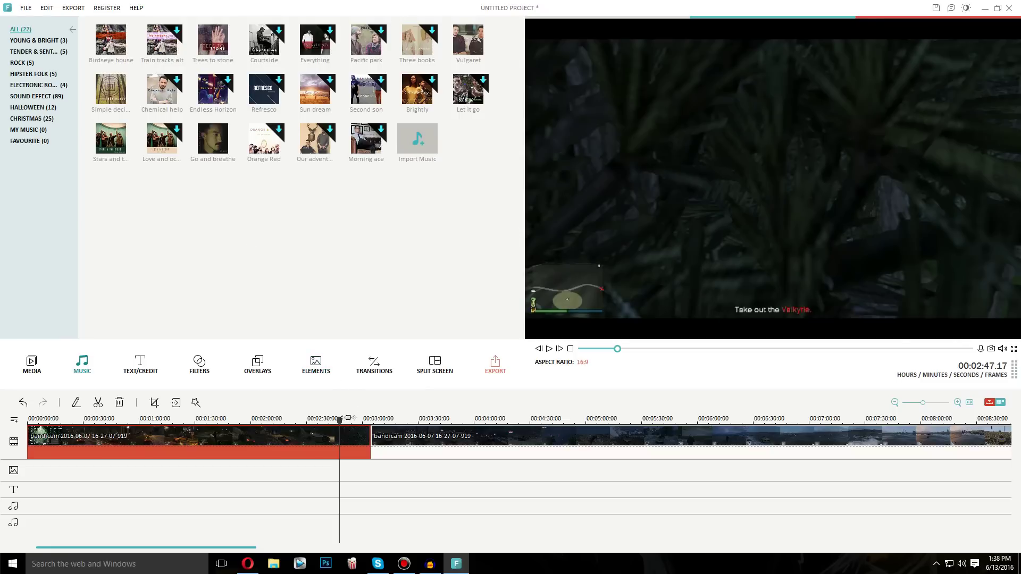
pyautogui.moveTo(340, 421); pyautogui.dragTo(67, 421)
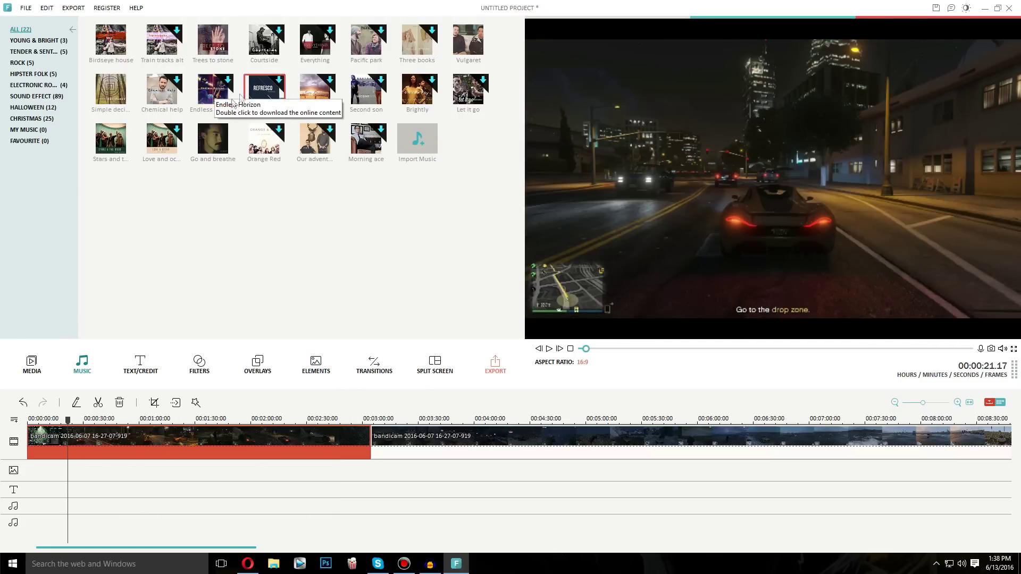
pyautogui.moveTo(115, 45); pyautogui.dragTo(32, 506)
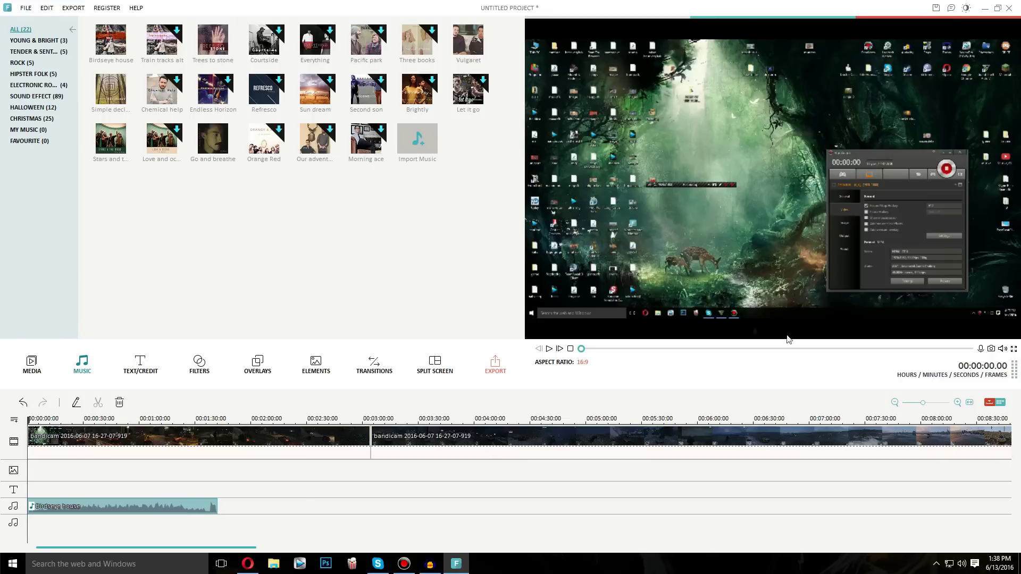
# Preview the start of the timeline with the Birdseye house music and delete the music clip
pyautogui.click(550, 349)
pyautogui.click(549, 349)
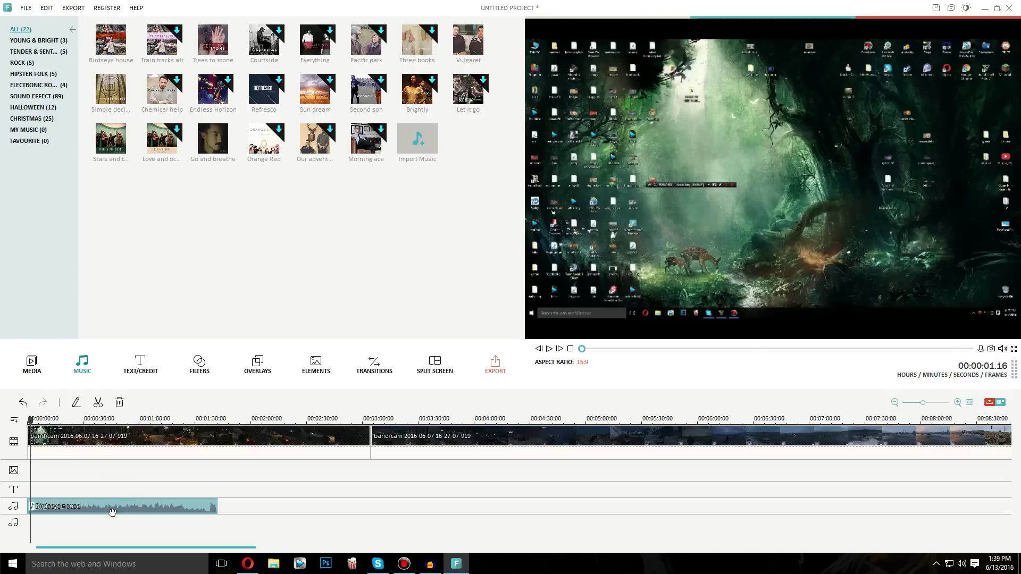
pyautogui.press('Delete')
# Add the Wreath Title to the text track at the start of the timeline and preview its animation
pyautogui.click(140, 365)
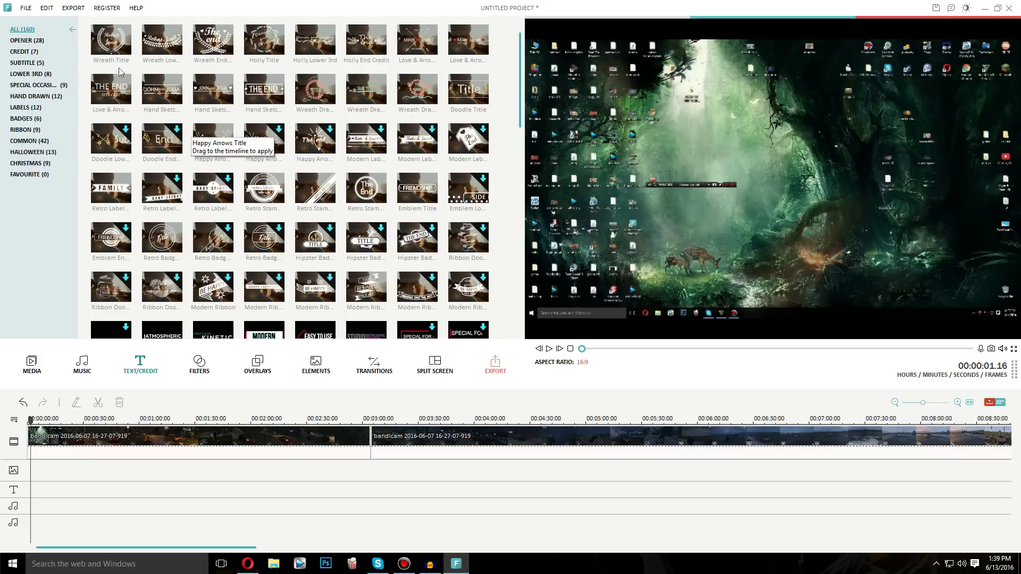
pyautogui.moveTo(121, 45); pyautogui.dragTo(34, 490)
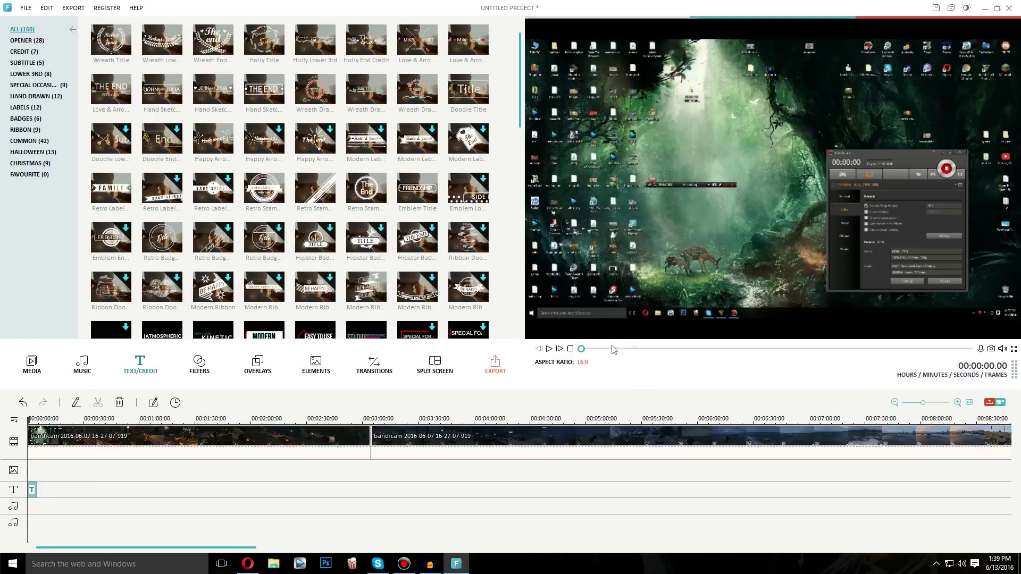
pyautogui.click(549, 349)
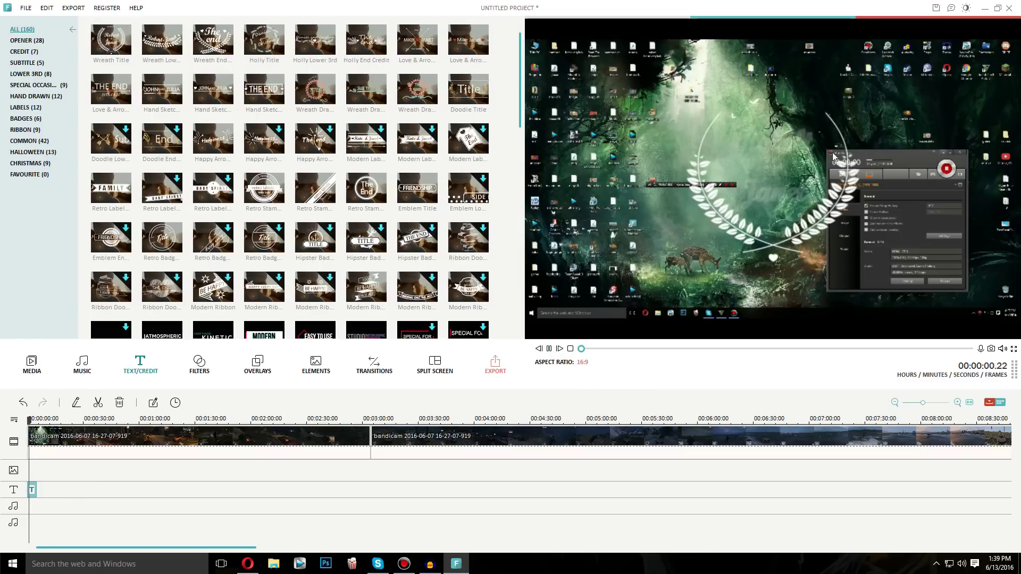
pyautogui.click(549, 348)
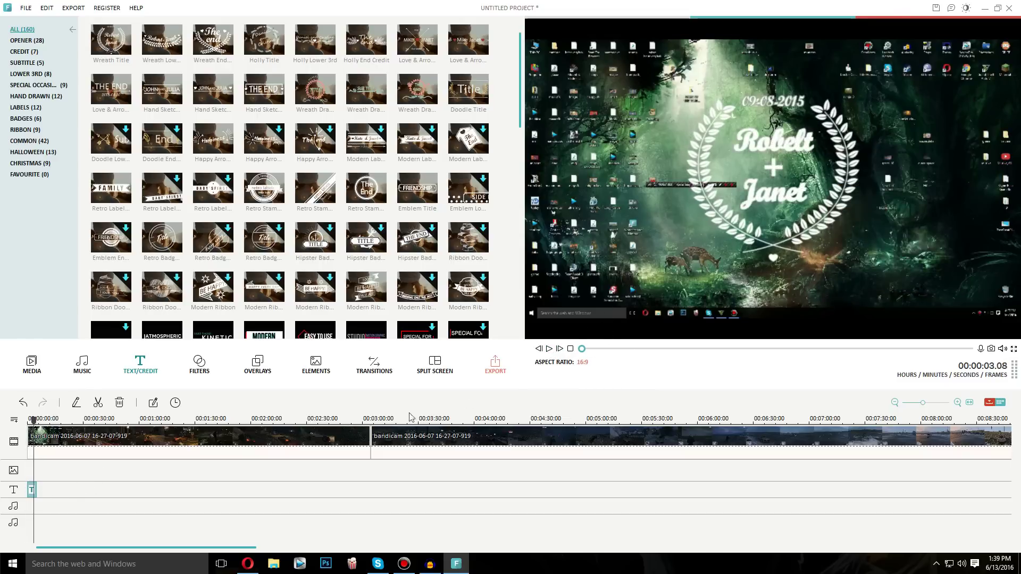
# Open the wreath title for editing and replace its upper placeholder name with another first name
pyautogui.doubleClick(32, 490)
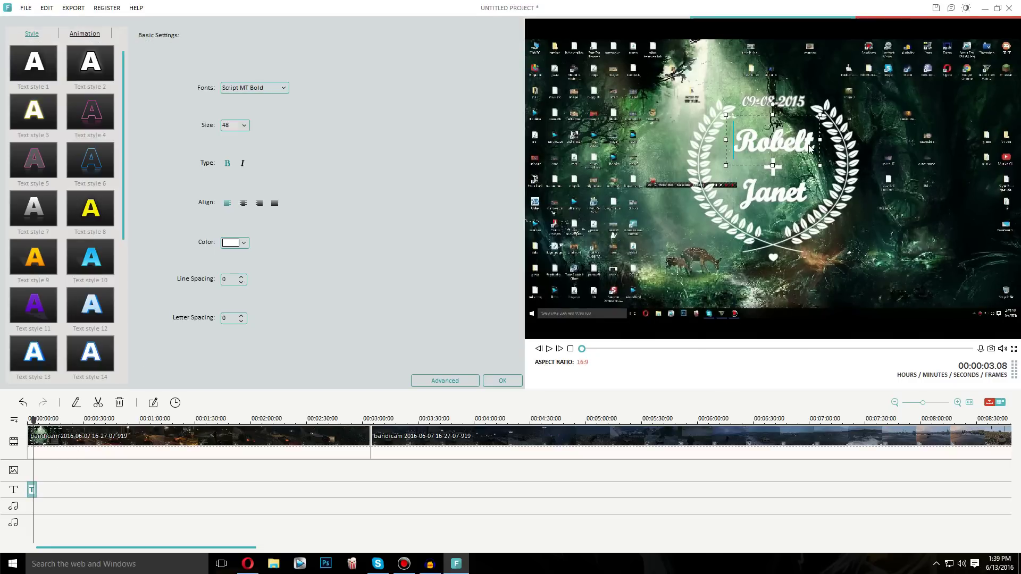
pyautogui.moveTo(812, 149); pyautogui.dragTo(739, 139)
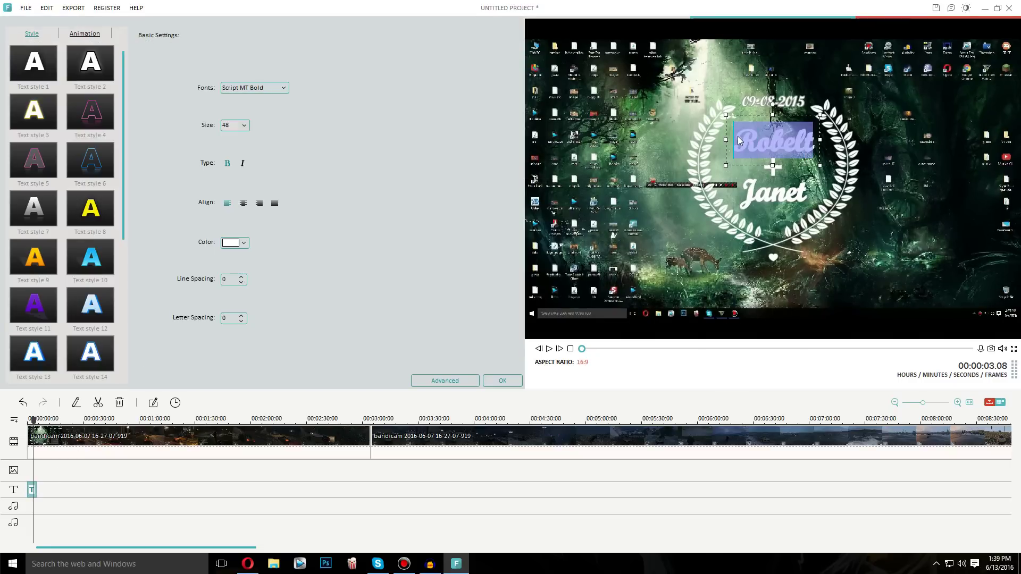
pyautogui.press('BackSpace')
pyautogui.write('Luka')
# Delete the plus sign and the lower placeholder name from the wreath title
pyautogui.click(771, 170)
pyautogui.press('BackSpace')
pyautogui.press('BackSpace')
pyautogui.press('BackSpace')
pyautogui.press('BackSpace')
pyautogui.press('BackSpace')
pyautogui.press('BackSpace')
pyautogui.press('BackSpace')
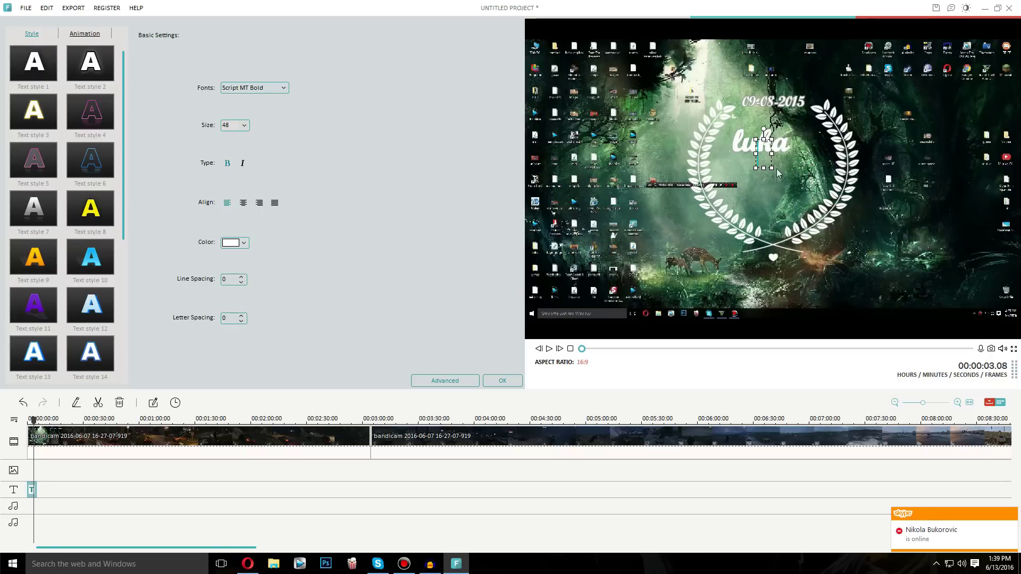
# Move the remaining name text down to the centre of the wreath
pyautogui.click(758, 144)
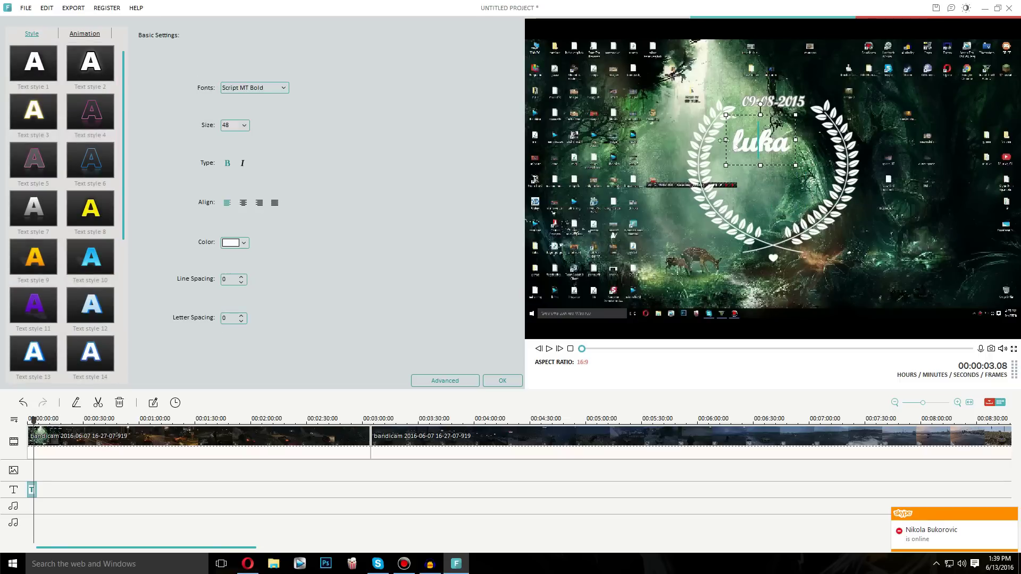
pyautogui.press('Left')
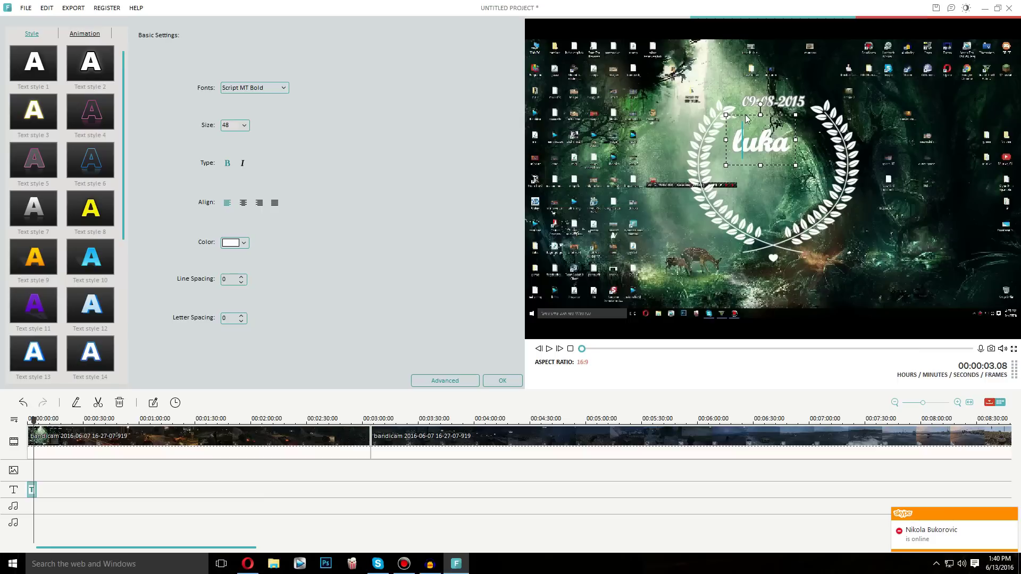
pyautogui.moveTo(747, 116); pyautogui.dragTo(759, 141)
# Set the name's font to Shlop with both bold and italic turned off
pyautogui.click(268, 89)
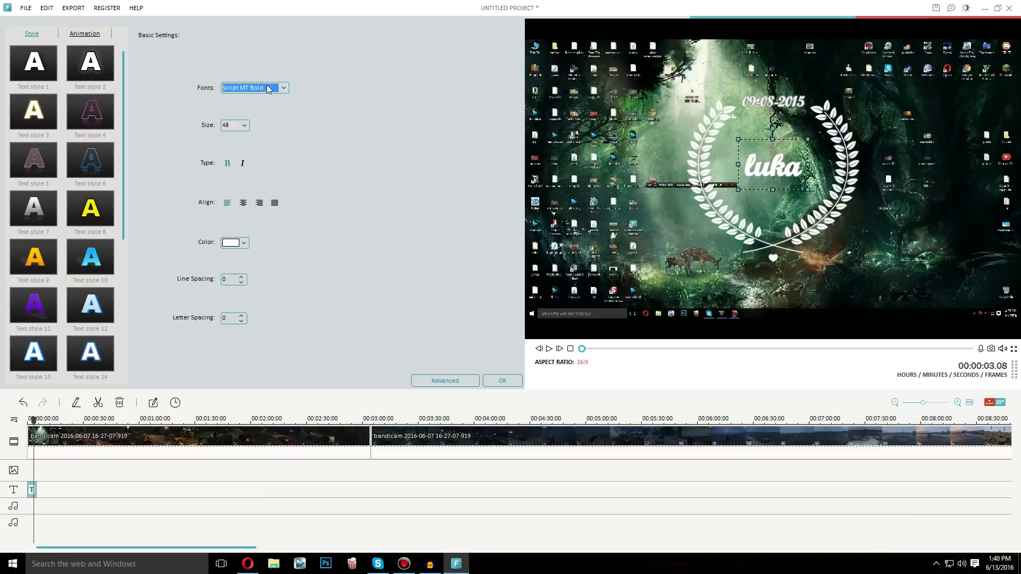
pyautogui.click(283, 88)
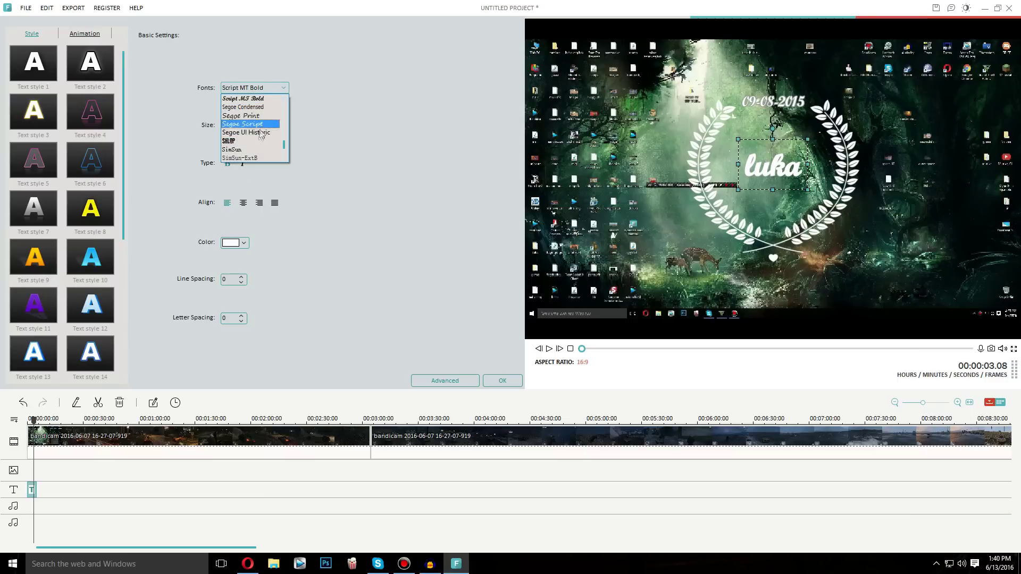
pyautogui.click(253, 141)
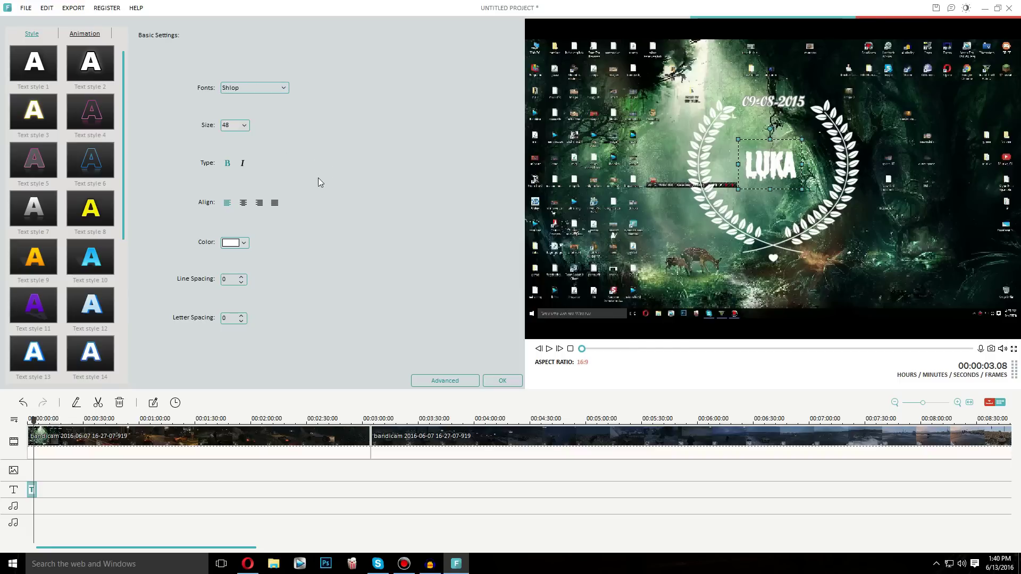
pyautogui.click(243, 163)
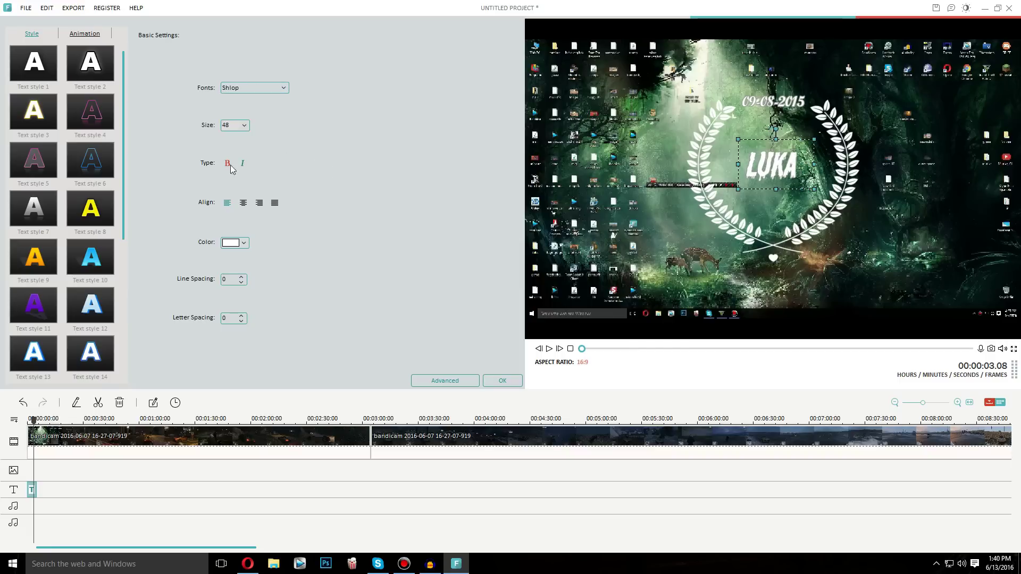
pyautogui.click(242, 163)
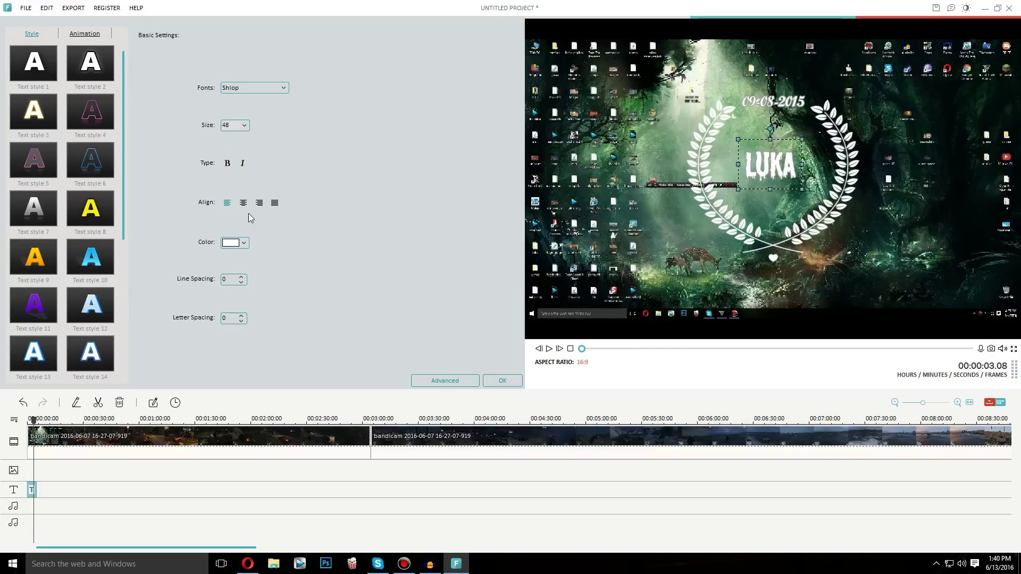
# Try a dark green text colour and Text style 12 on the name in the wreath
pyautogui.click(244, 244)
pyautogui.click(251, 255)
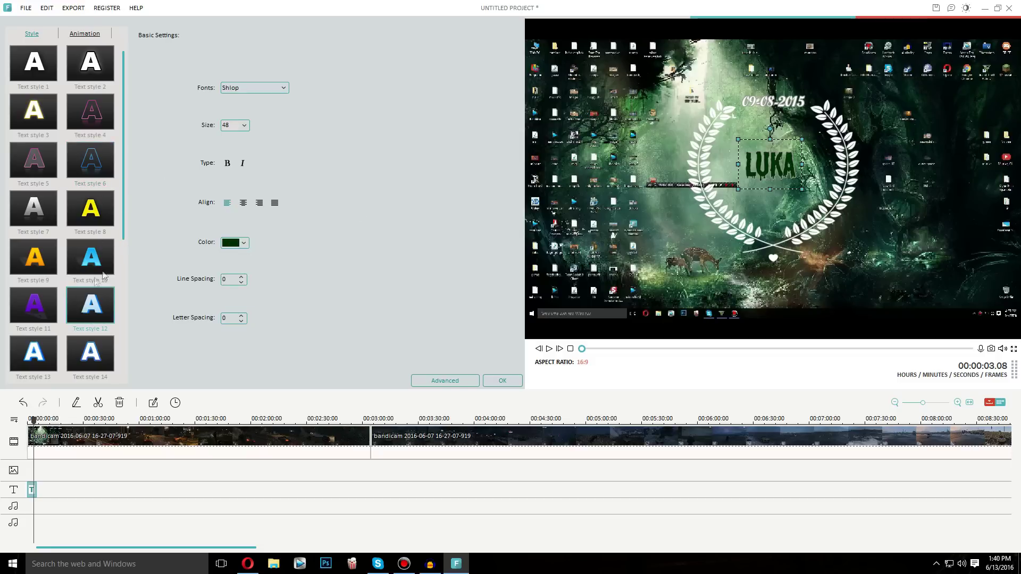
pyautogui.click(87, 290)
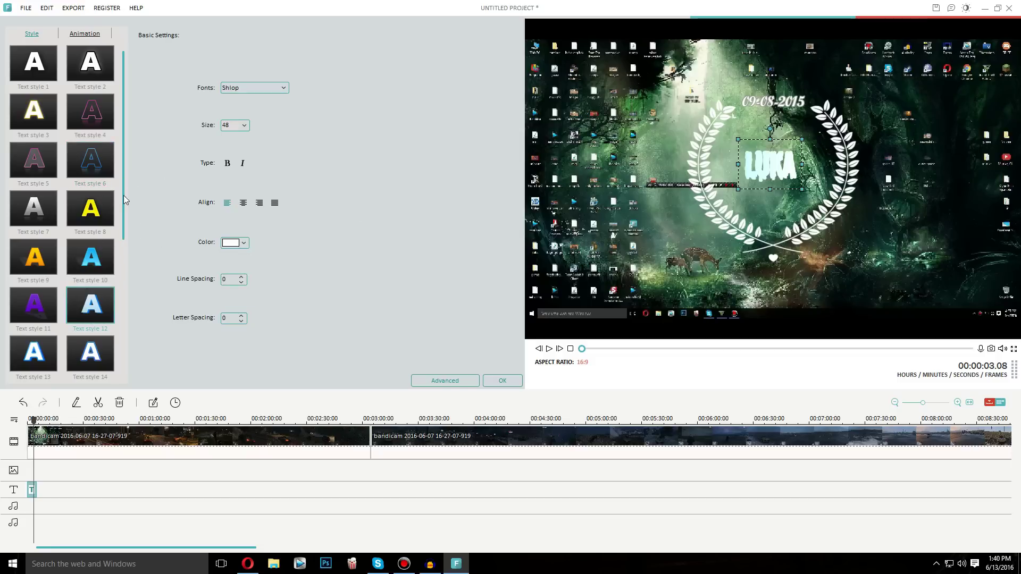
# Apply Text style 18 to the name in the wreath
pyautogui.moveTo(123, 195); pyautogui.dragTo(123, 285)
pyautogui.click(91, 305)
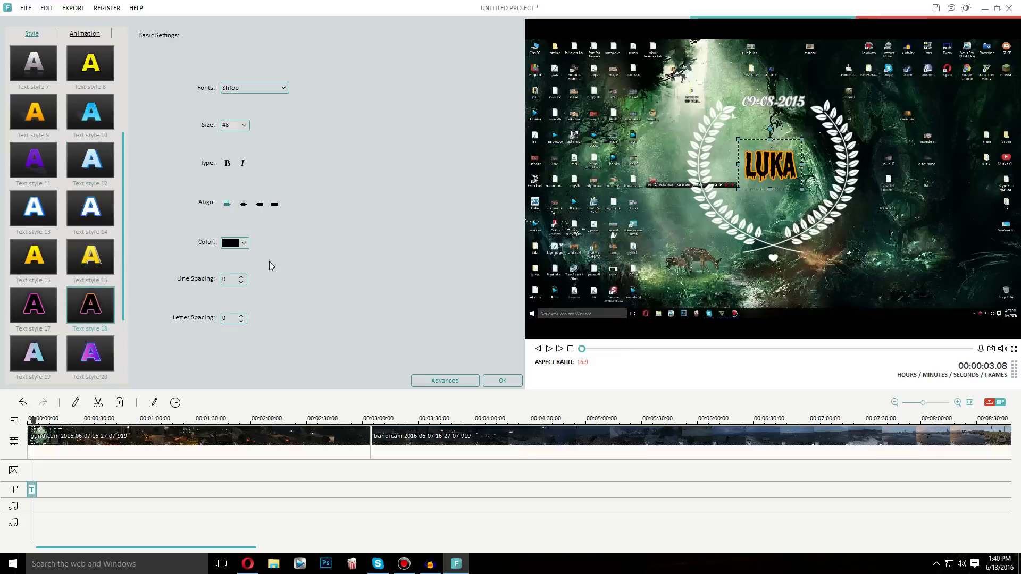
# Change the wreath graphic's fill colour to yellow
pyautogui.click(702, 158)
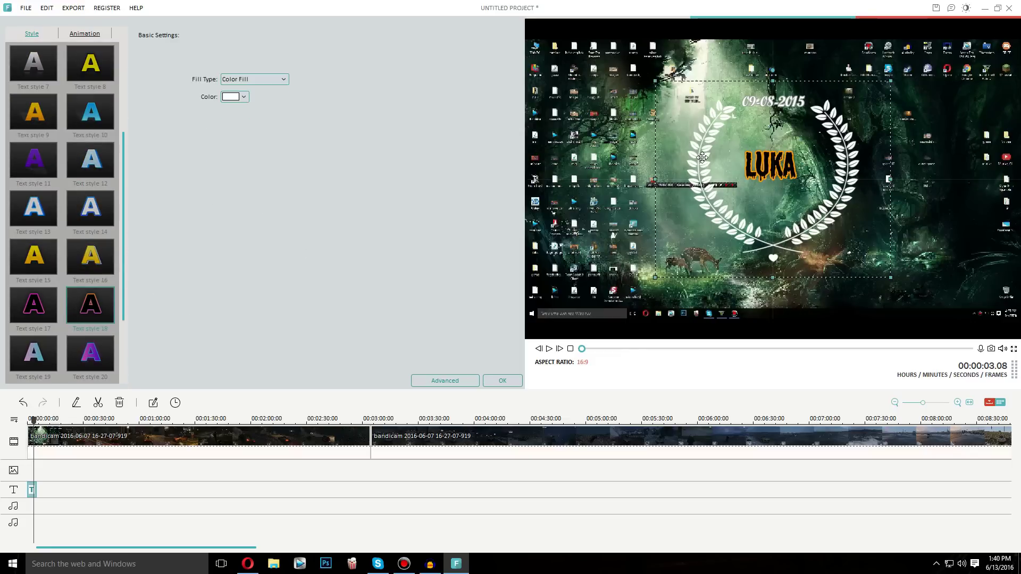
pyautogui.click(245, 98)
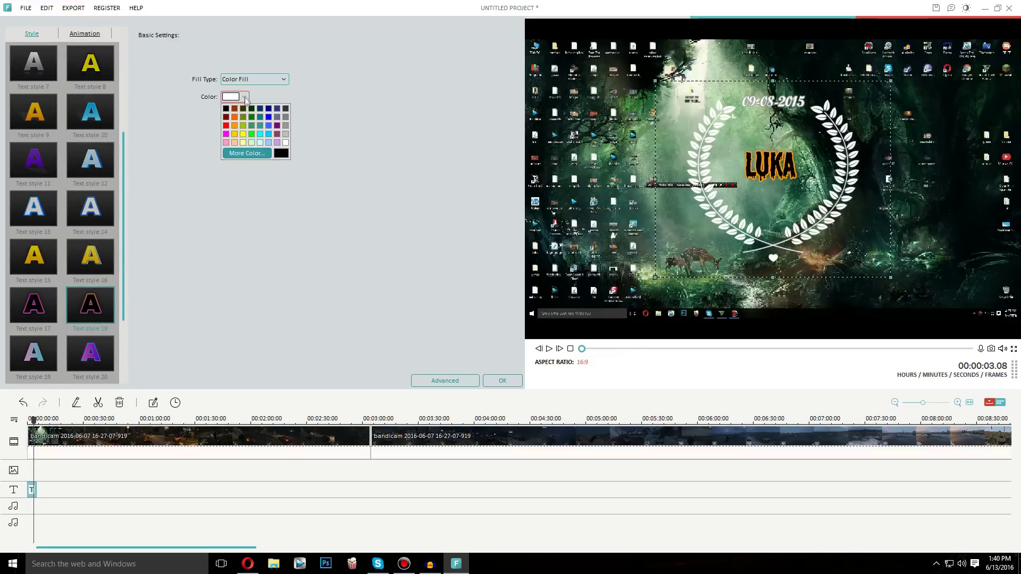
pyautogui.click(243, 134)
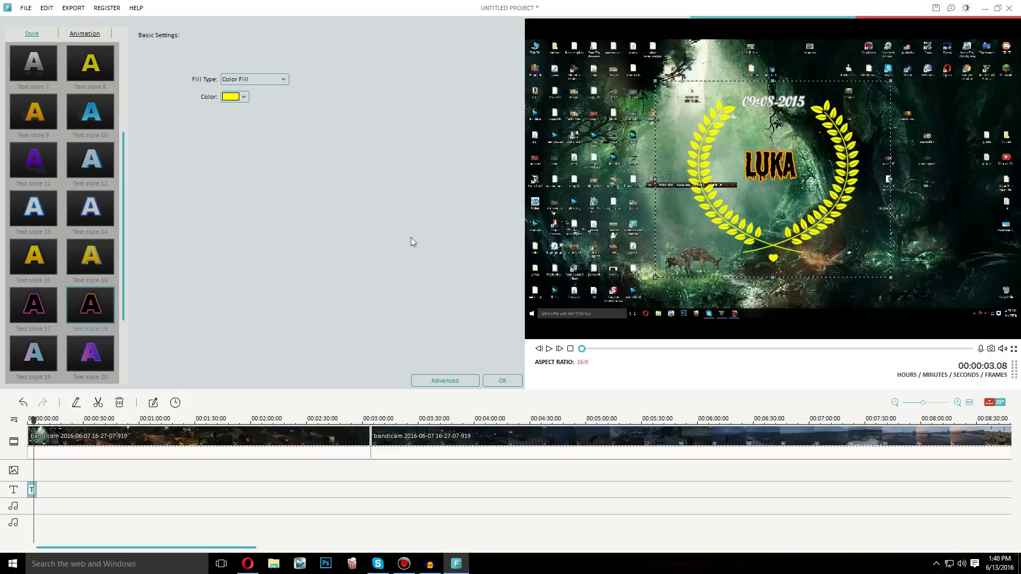
# Confirm the title edits, preview the wreath title over the video and close the title editor
pyautogui.click(782, 104)
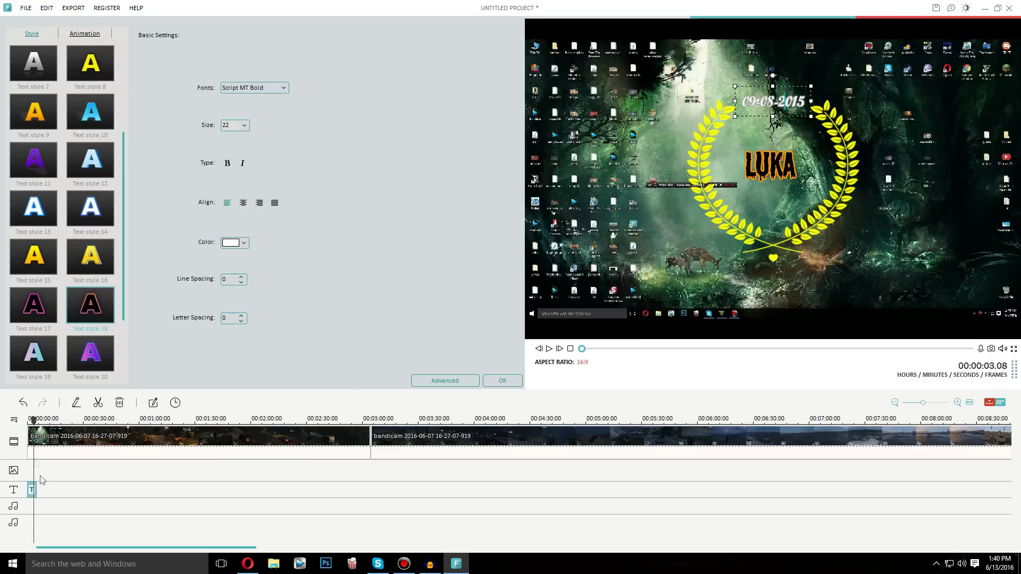
pyautogui.click(502, 380)
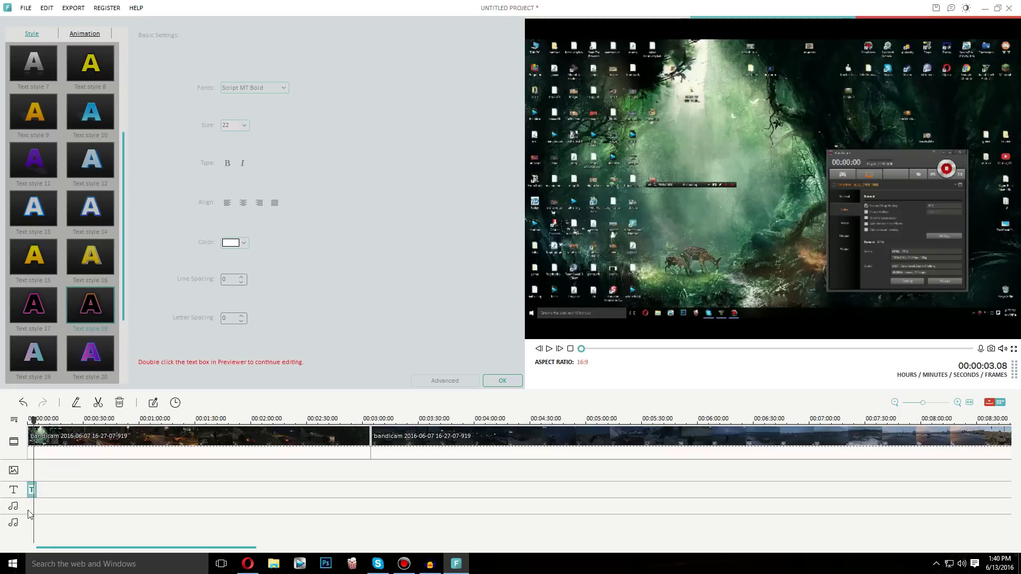
pyautogui.click(550, 349)
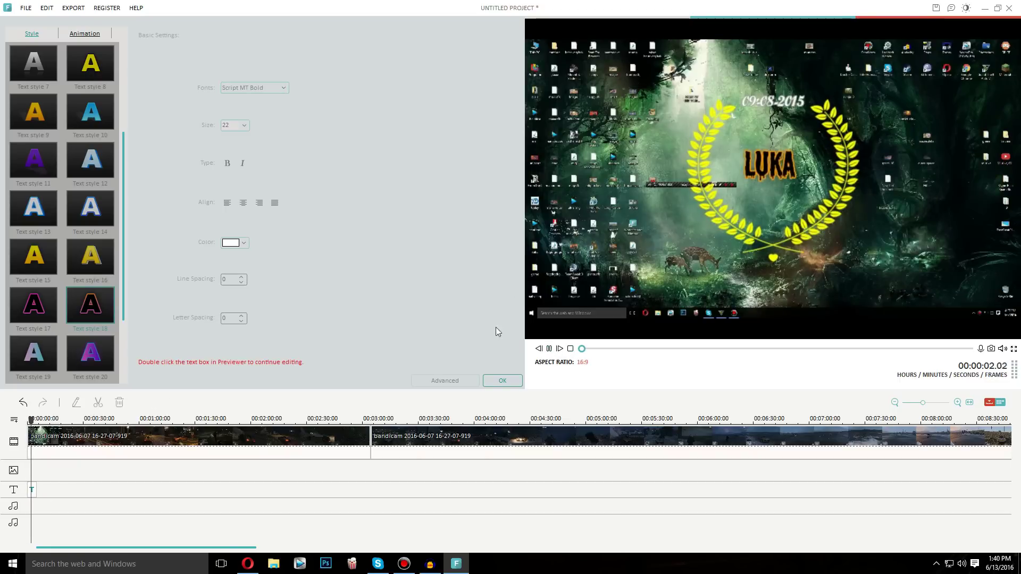
pyautogui.click(507, 382)
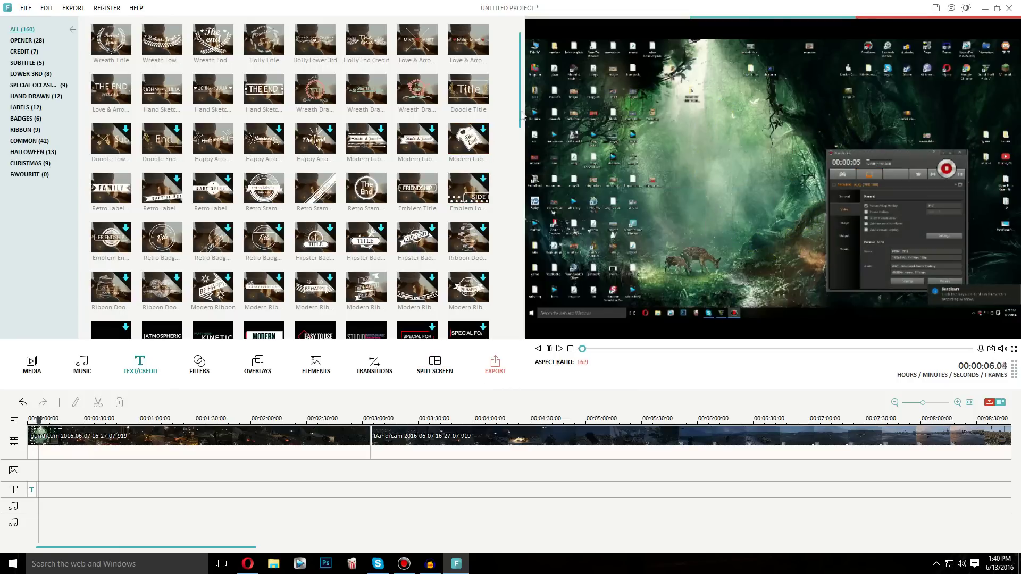
pyautogui.press('space')
# Add the Aibao filter to the filter track at about 00:01:31, below the first video segment
pyautogui.moveTo(523, 121); pyautogui.dragTo(520, 183)
pyautogui.click(198, 438)
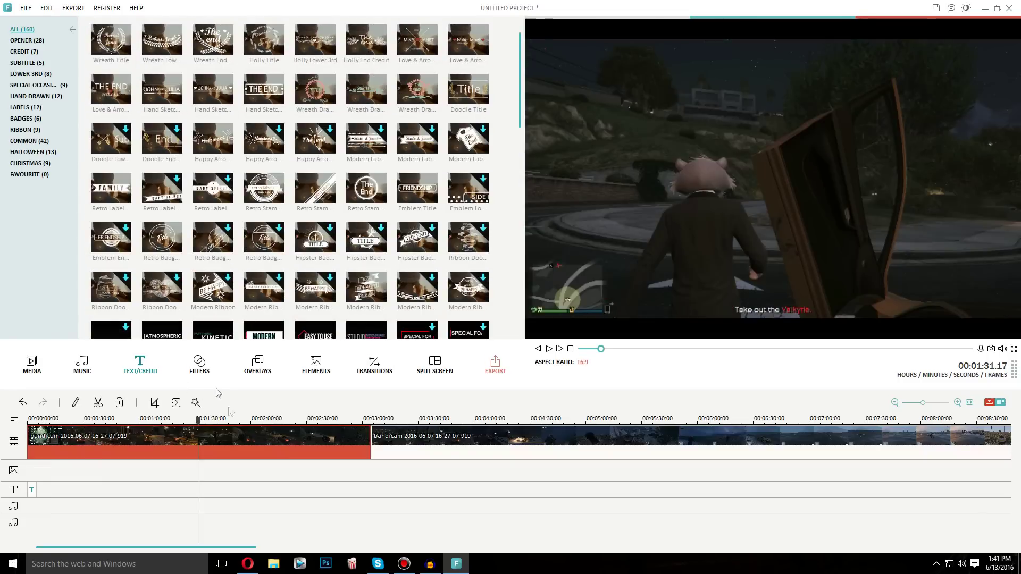
pyautogui.click(200, 370)
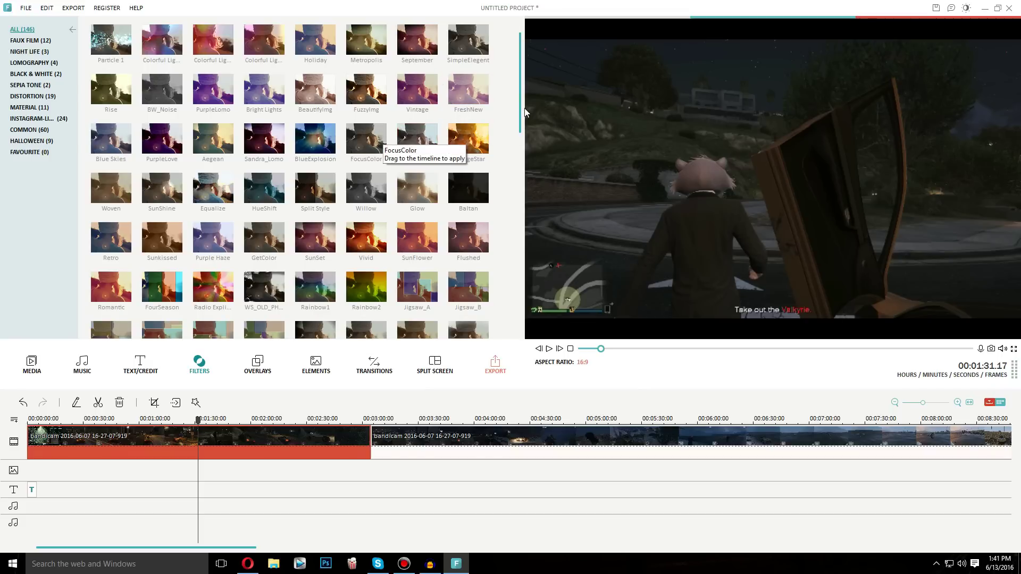
pyautogui.moveTo(521, 109); pyautogui.dragTo(519, 113)
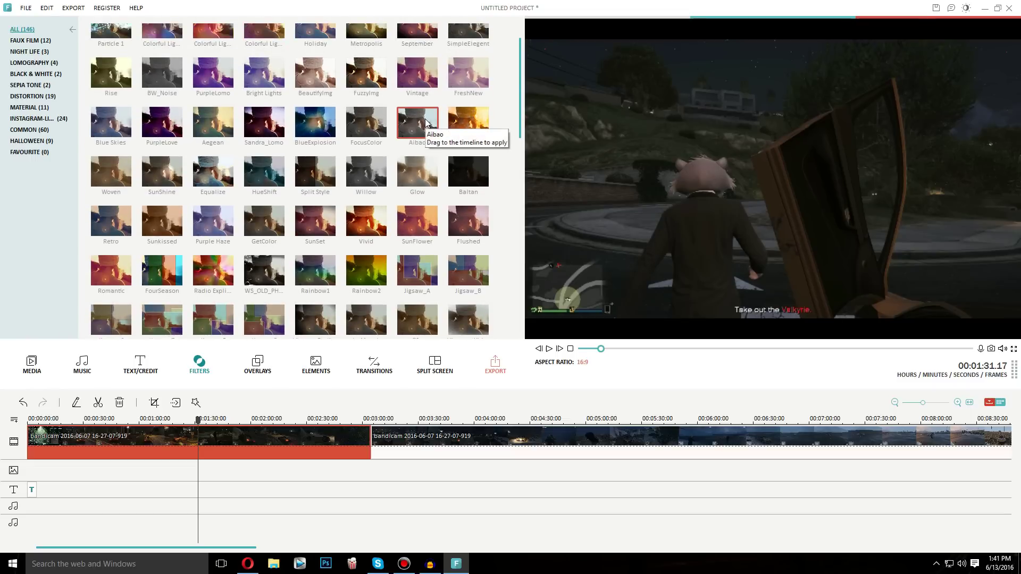
pyautogui.moveTo(418, 122); pyautogui.dragTo(202, 469)
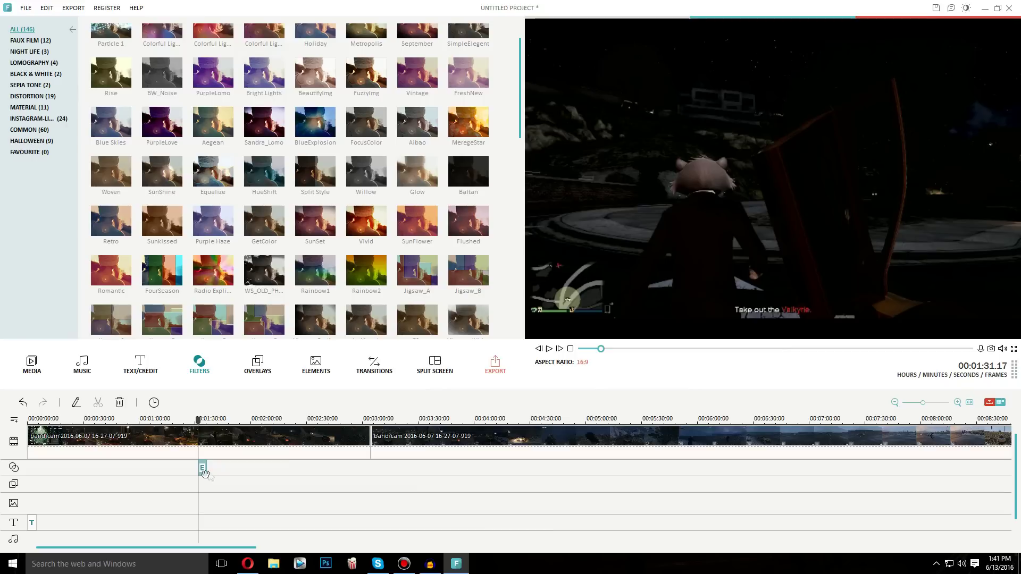
# Preview the filtered footage at about 00:01:32 and compare it with the unfiltered footage before it
pyautogui.click(549, 350)
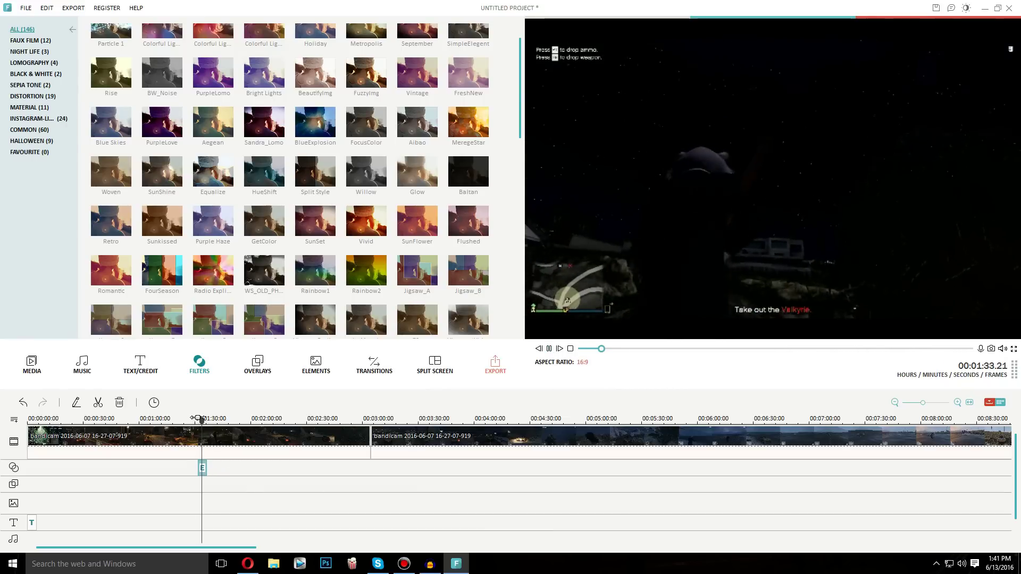
pyautogui.click(175, 420)
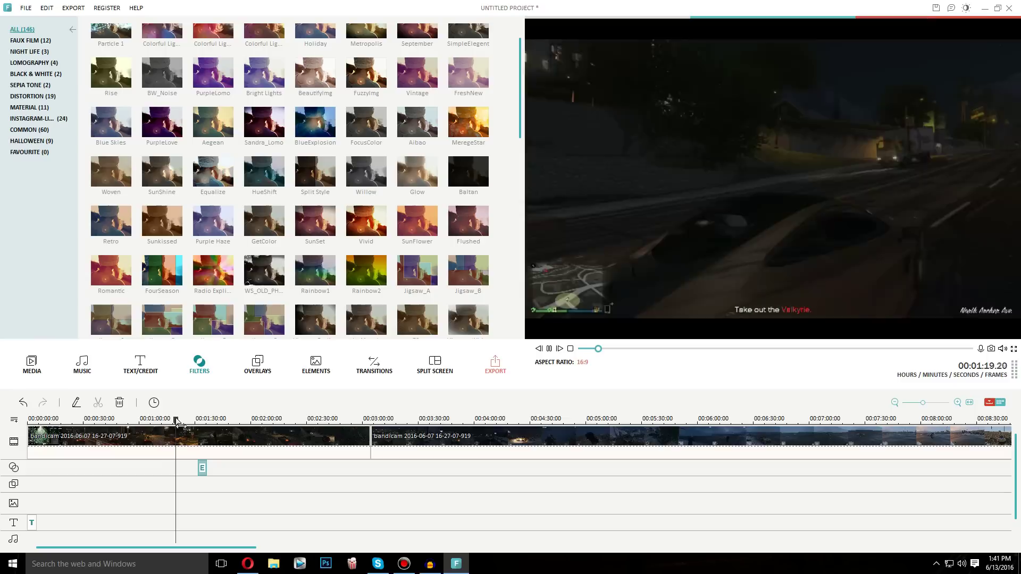
pyautogui.moveTo(188, 418); pyautogui.dragTo(200, 420)
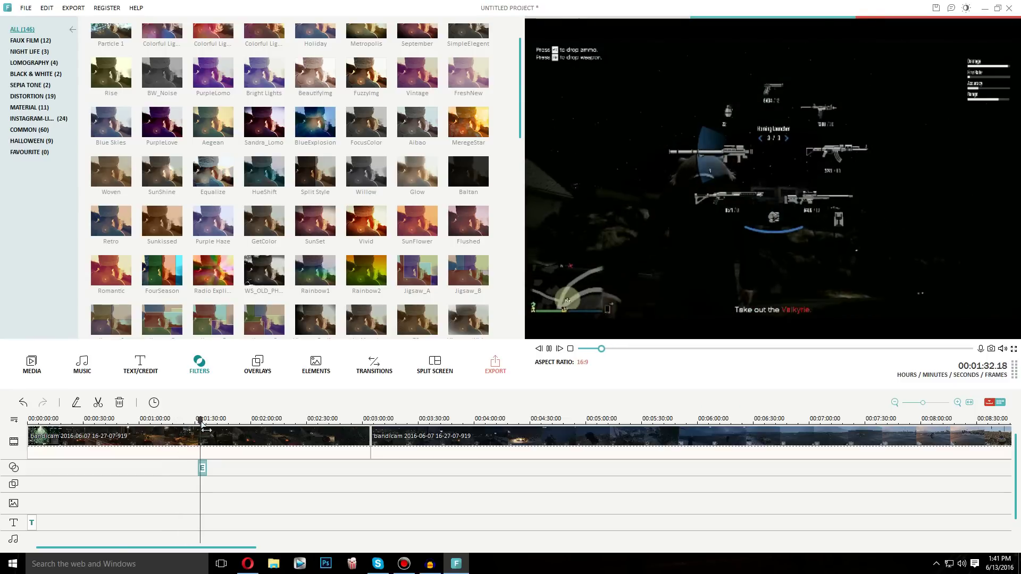
# Play the footage at about 00:05:29, try out the Hue and Contrast adjustments on the second video segment and close its settings
pyautogui.click(638, 437)
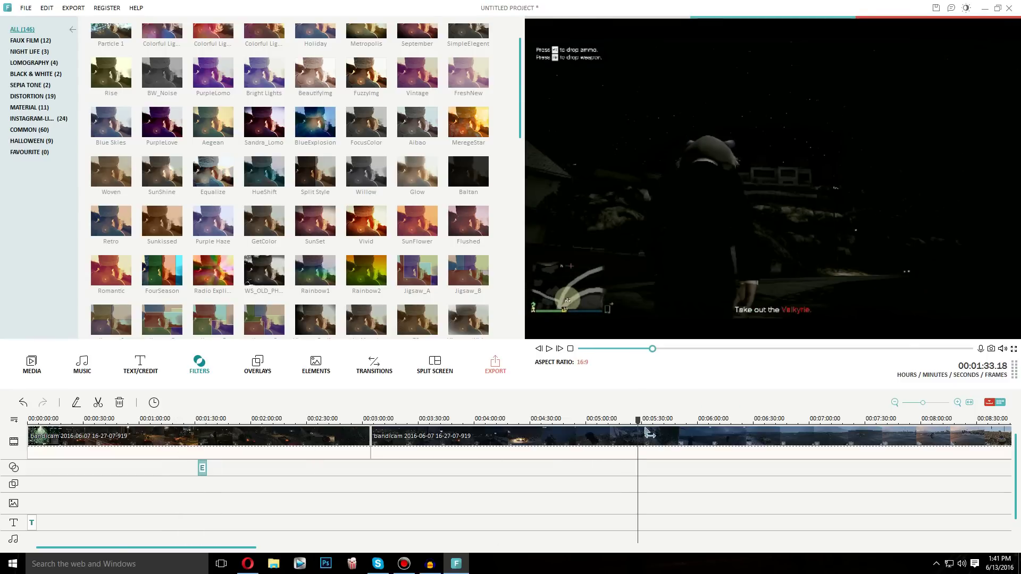
pyautogui.press('space')
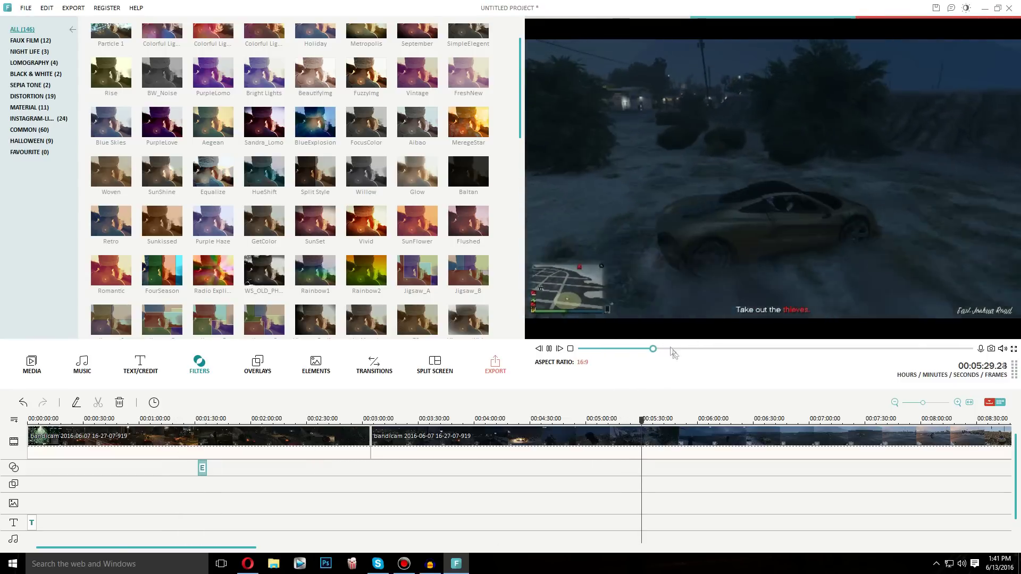
pyautogui.rightClick(677, 442)
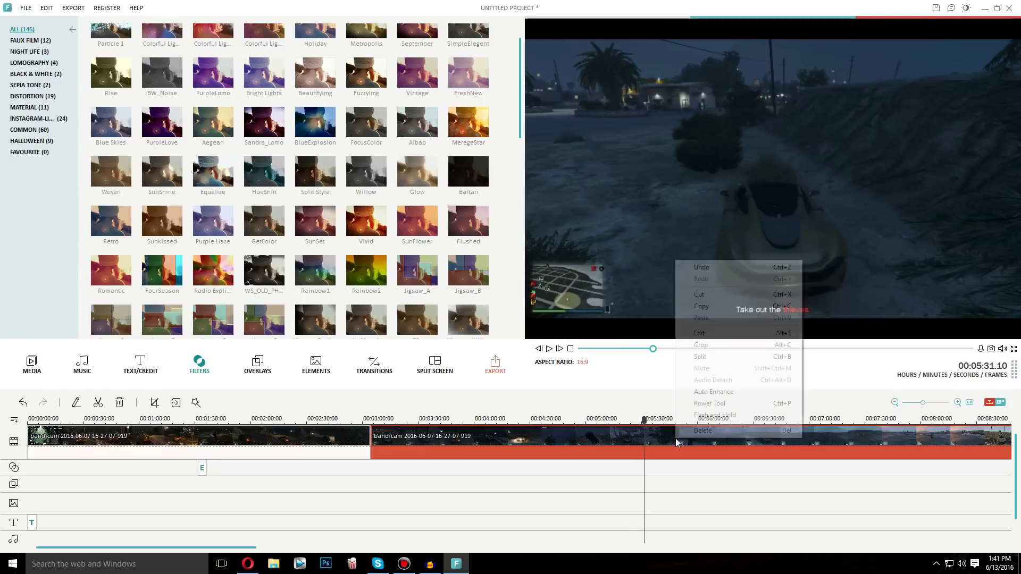
pyautogui.click(728, 334)
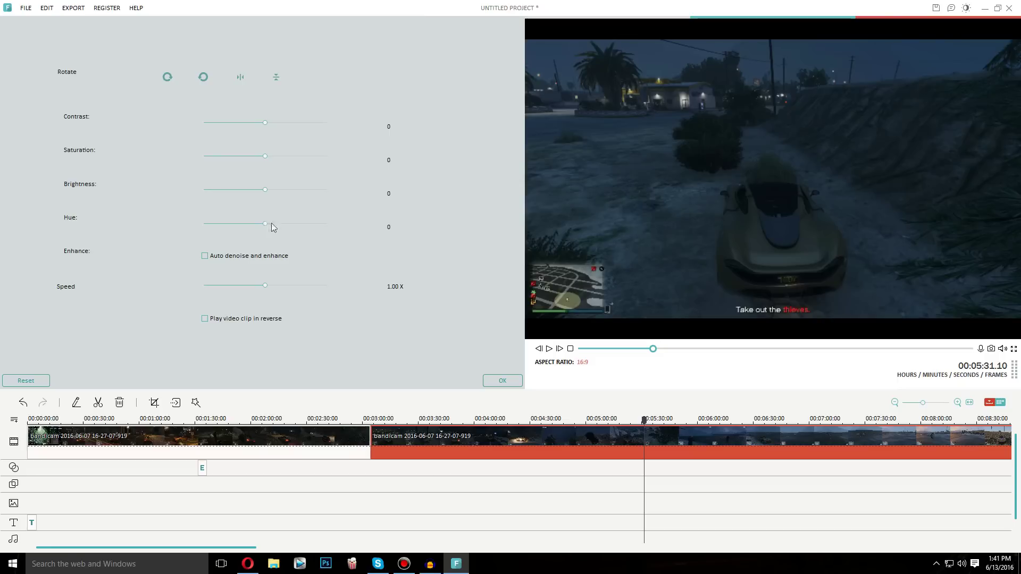
pyautogui.moveTo(291, 231); pyautogui.dragTo(266, 223)
pyautogui.moveTo(265, 123)
pyautogui.mouseDown()
pyautogui.moveTo(311, 126)
pyautogui.moveTo(267, 125)
pyautogui.mouseUp()
pyautogui.click(501, 381)
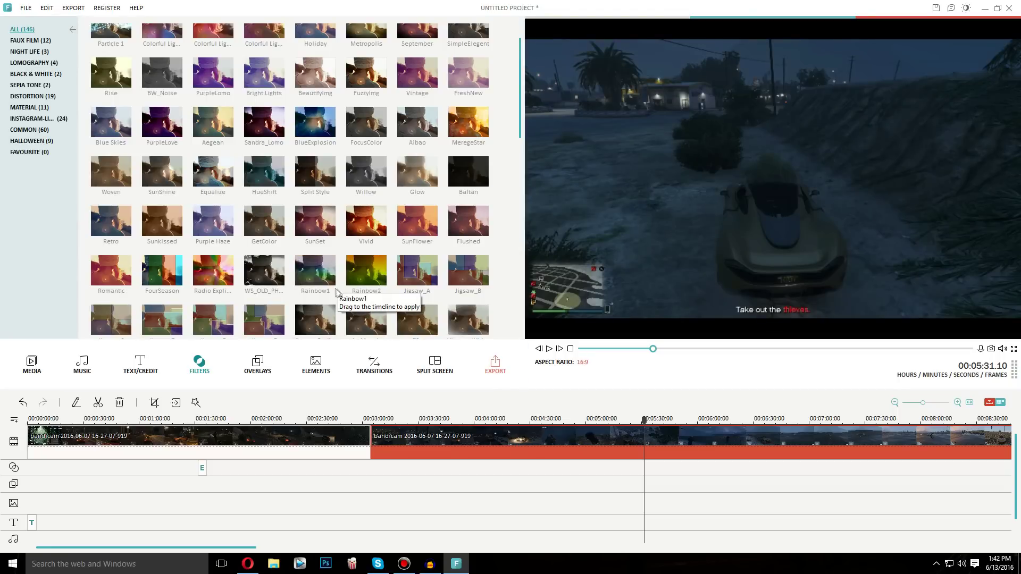
# Add the View Finder 3 overlay to the effects track at about 00:02:59, near the end of the first video segment, and preview it
pyautogui.click(377, 492)
pyautogui.moveTo(649, 429); pyautogui.dragTo(523, 421)
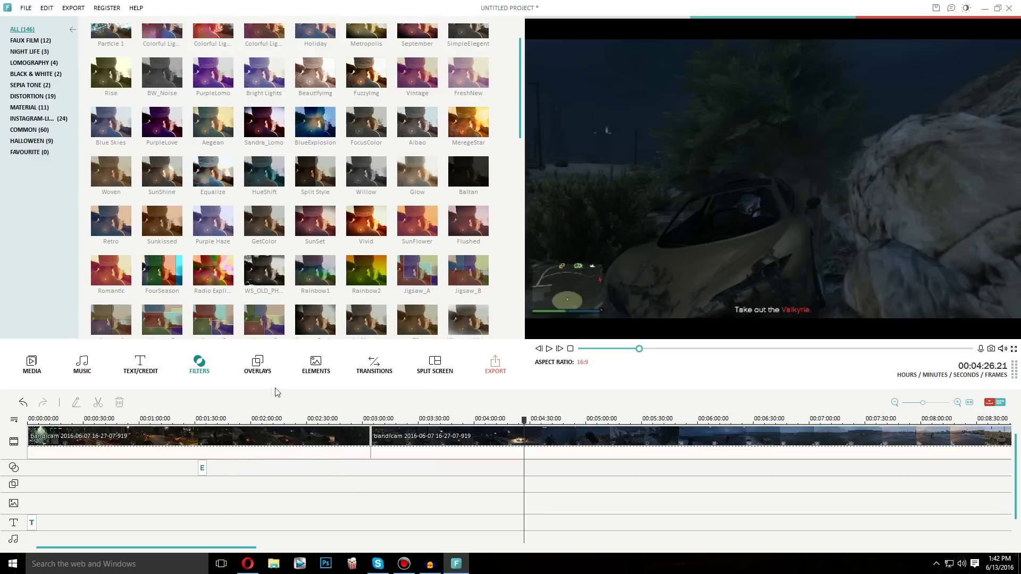
pyautogui.click(258, 366)
pyautogui.moveTo(524, 428); pyautogui.dragTo(356, 421)
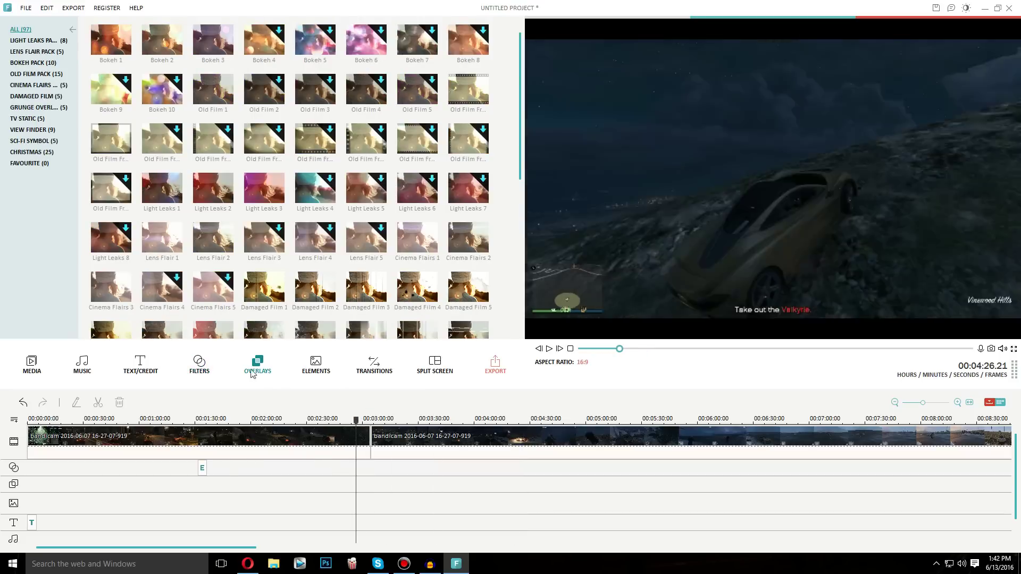
pyautogui.moveTo(522, 150); pyautogui.dragTo(517, 212)
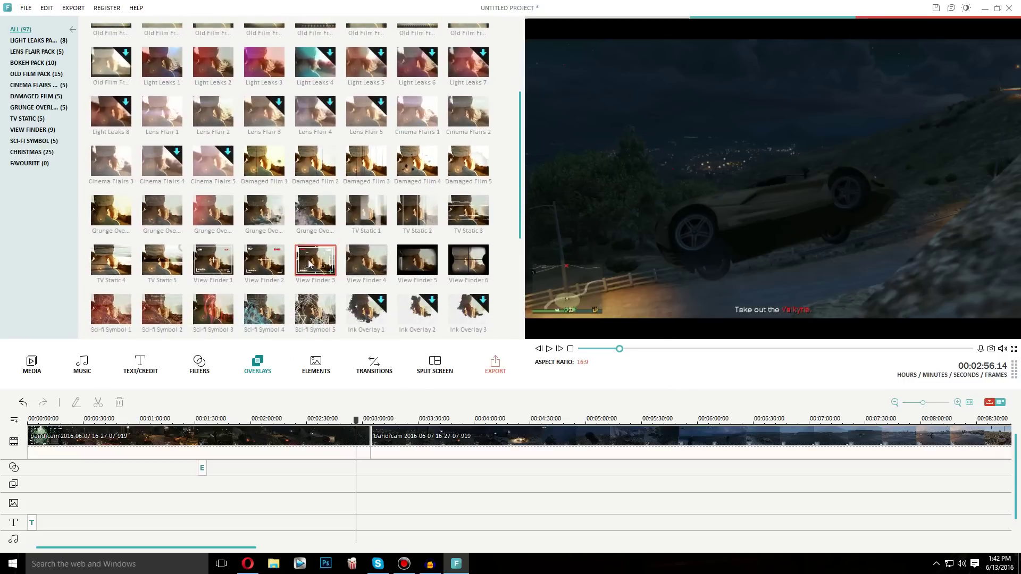
pyautogui.moveTo(313, 265); pyautogui.dragTo(363, 466)
pyautogui.click(365, 490)
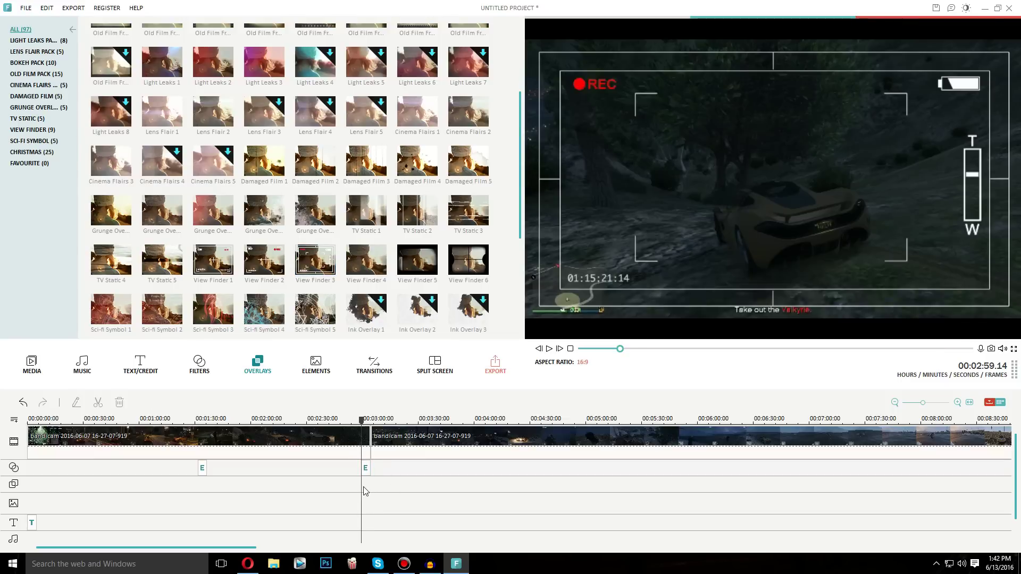
pyautogui.click(551, 350)
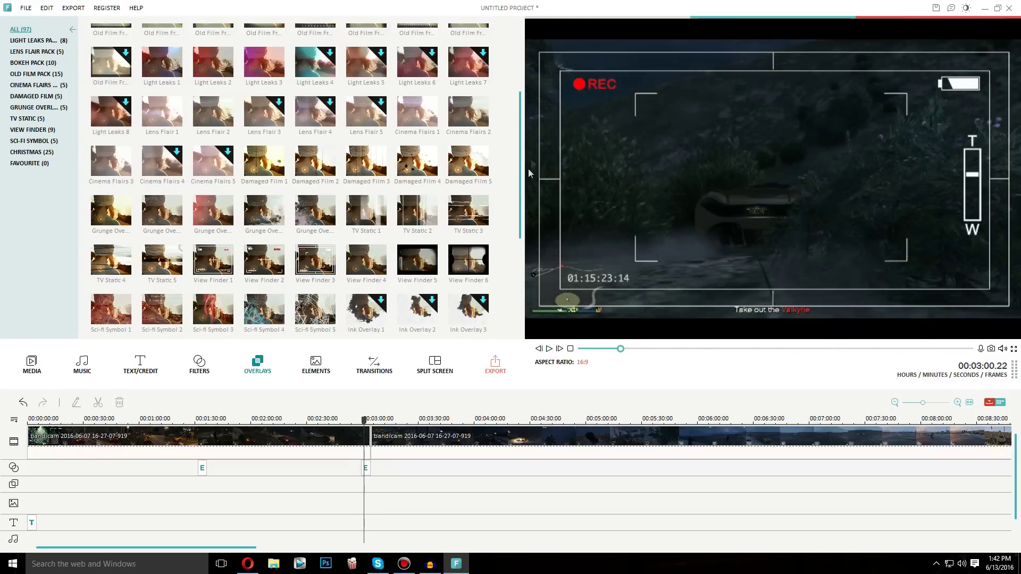
# Add the View Finder 6 overlay to the effects track at about 00:03:20, check it in the preview and browse the remaining overlays
pyautogui.moveTo(520, 158); pyautogui.dragTo(515, 182)
pyautogui.click(468, 211)
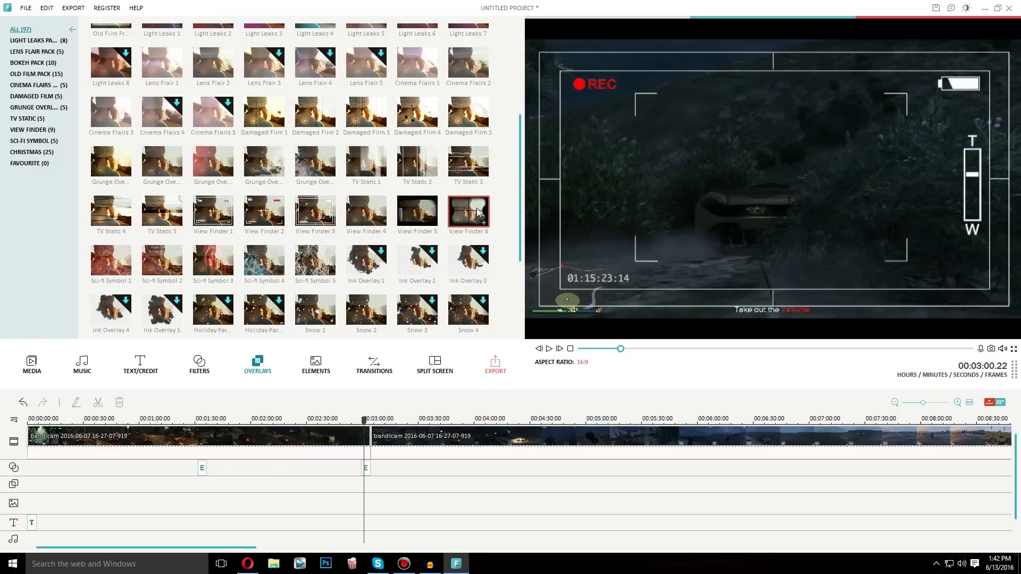
pyautogui.moveTo(404, 451); pyautogui.dragTo(404, 468)
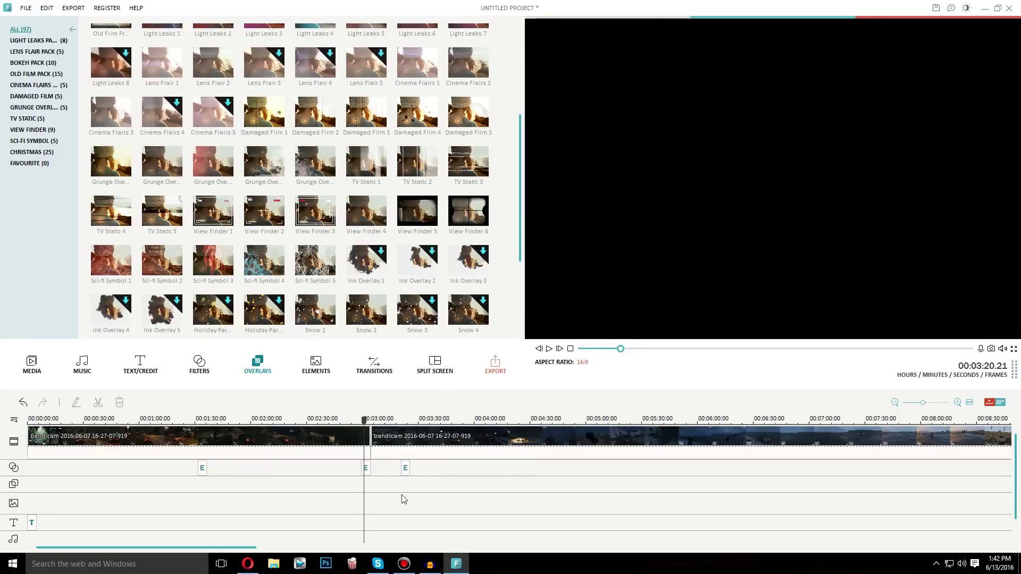
pyautogui.click(401, 468)
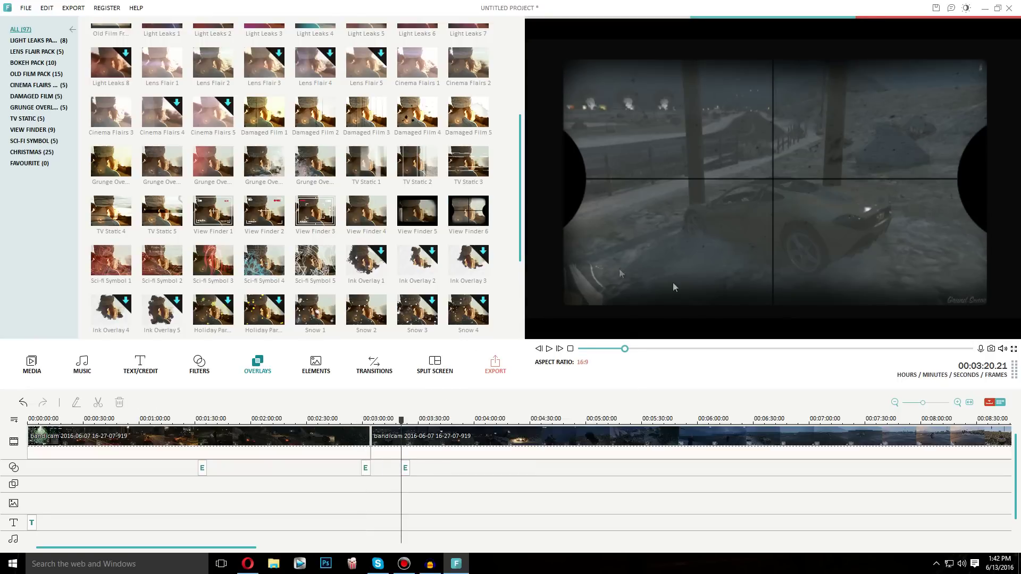
pyautogui.moveTo(523, 188); pyautogui.dragTo(518, 266)
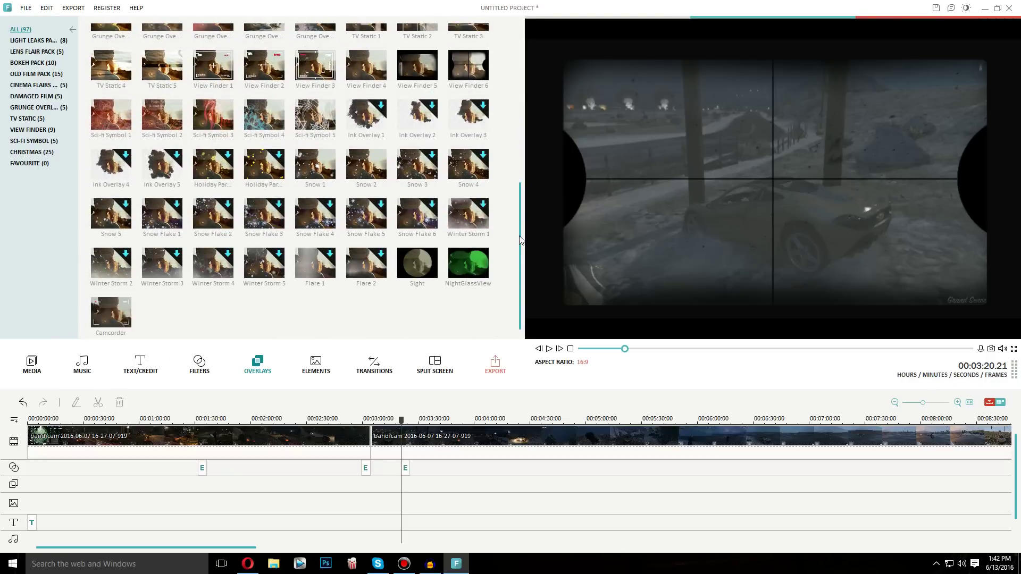
pyautogui.moveTo(520, 241); pyautogui.dragTo(514, 82)
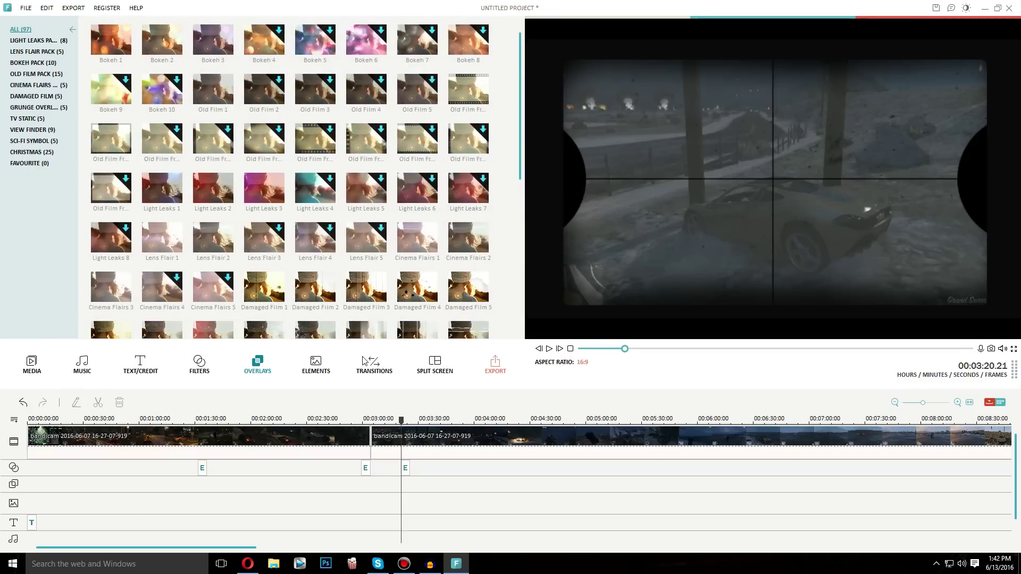
# Add the hand-drawn Balloon 1 element at the very start of the picture track and preview it over the video
pyautogui.click(316, 366)
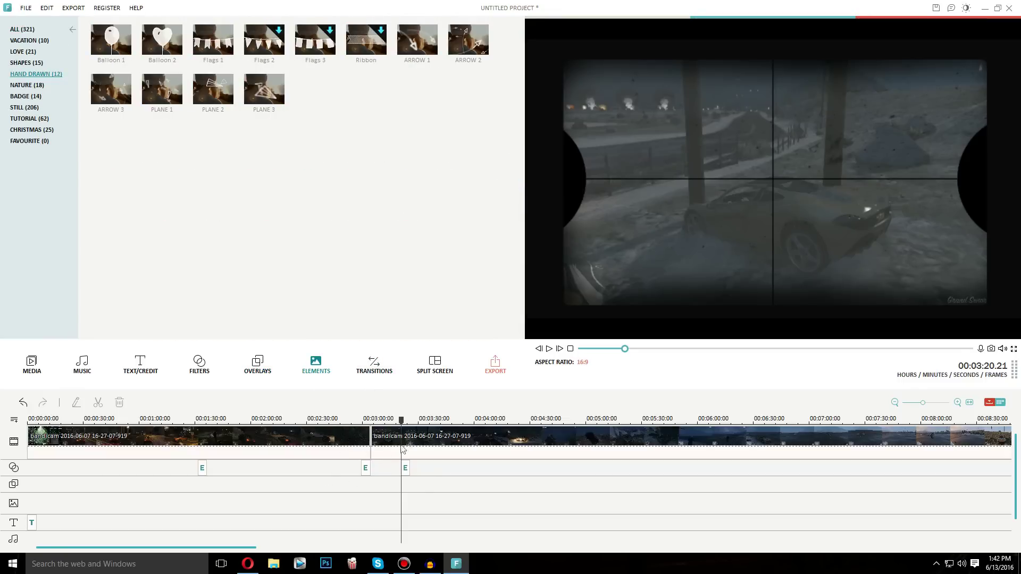
pyautogui.moveTo(405, 428); pyautogui.dragTo(348, 423)
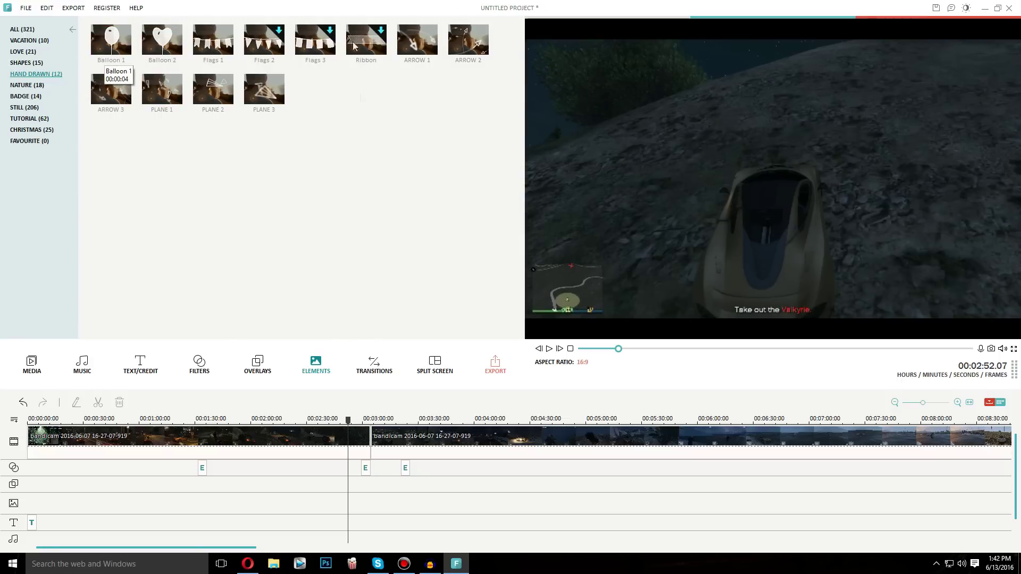
pyautogui.click(105, 58)
pyautogui.moveTo(102, 396); pyautogui.dragTo(32, 505)
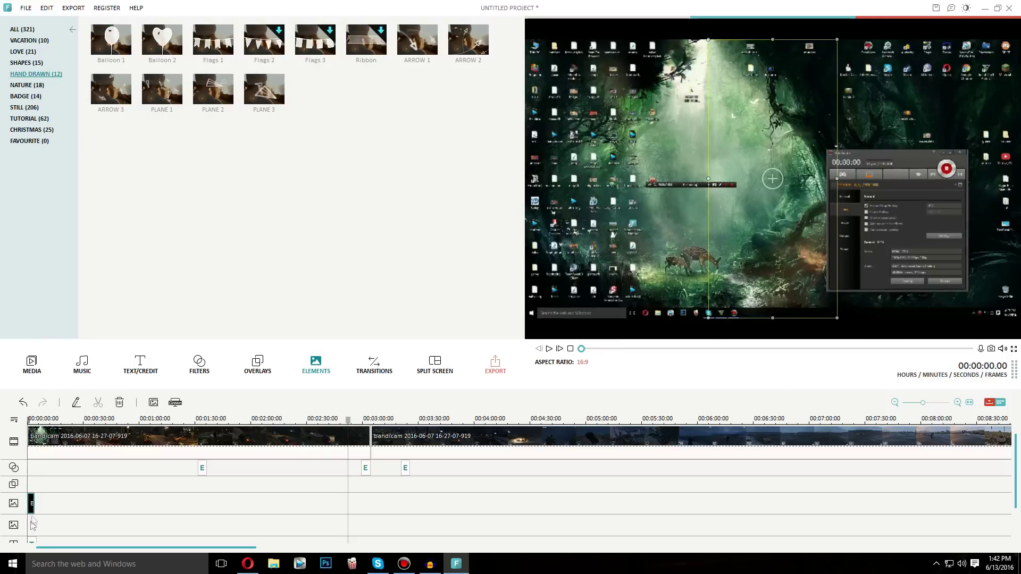
pyautogui.click(31, 489)
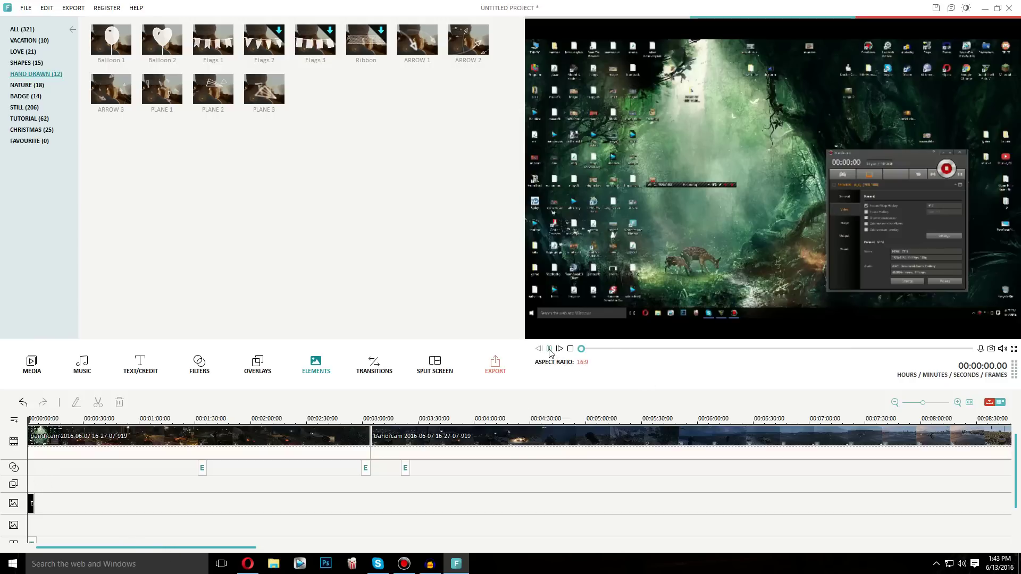
pyautogui.click(550, 349)
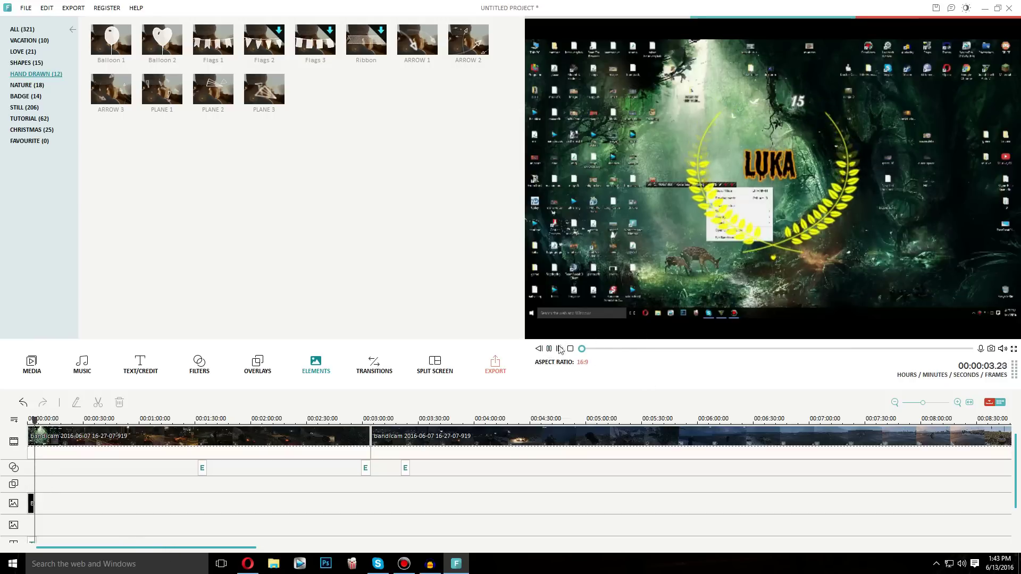
pyautogui.press('space')
pyautogui.click(30, 419)
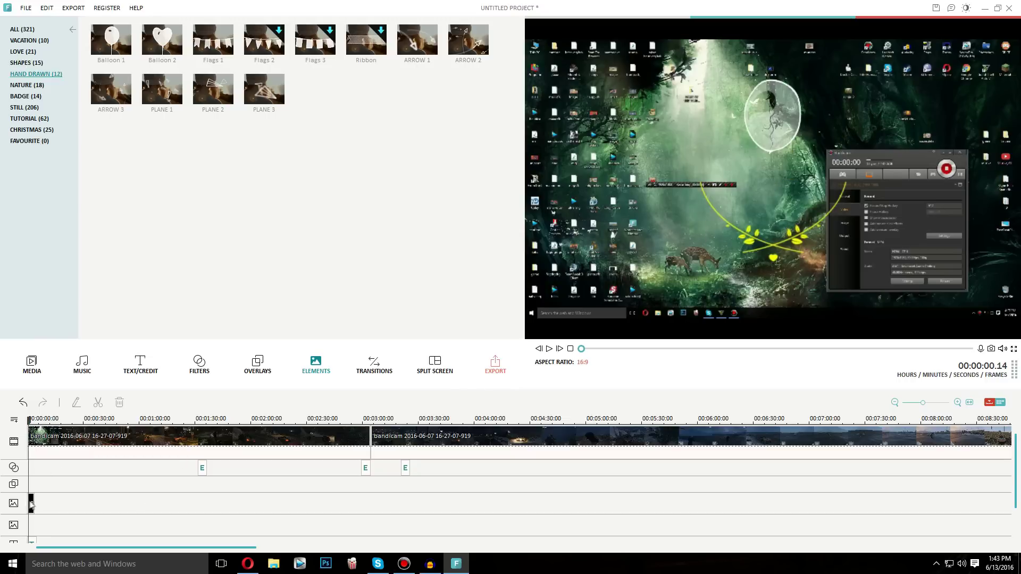
# Reposition, tilt and resize the balloon element in the preview frame, and confirm its edits
pyautogui.doubleClick(759, 136)
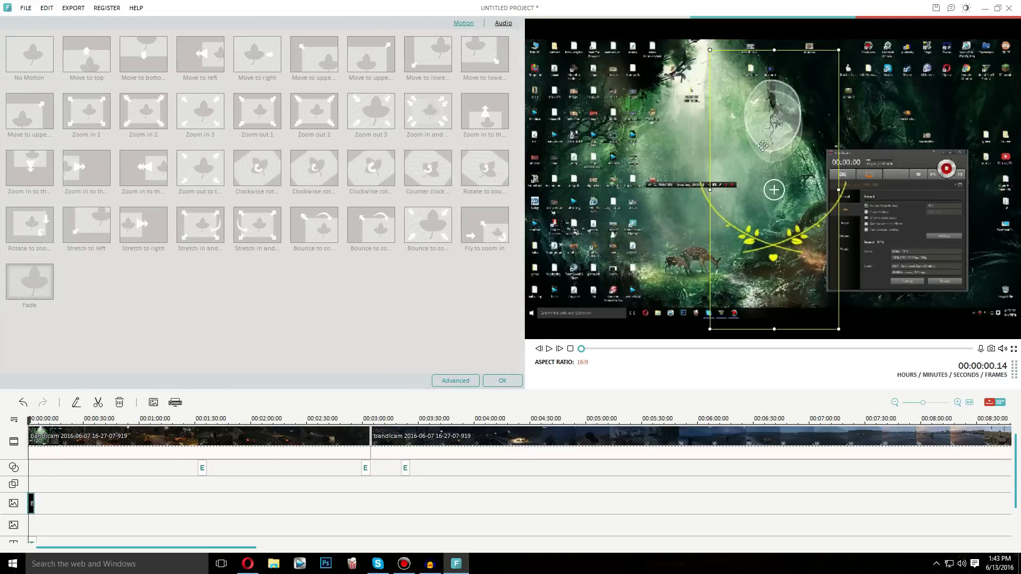
pyautogui.moveTo(782, 196)
pyautogui.mouseDown()
pyautogui.moveTo(813, 201)
pyautogui.moveTo(795, 186)
pyautogui.mouseUp()
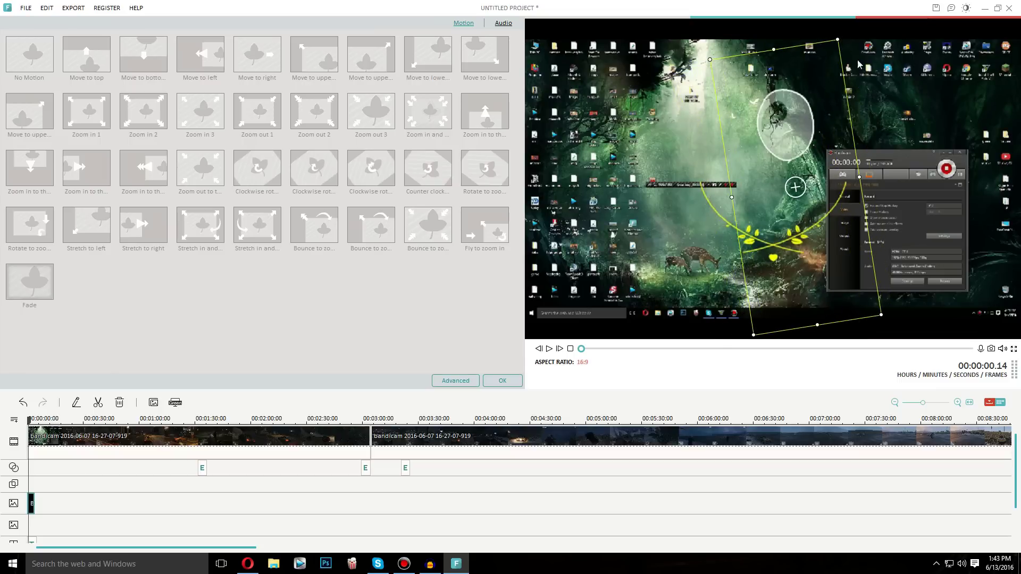
pyautogui.moveTo(837, 39); pyautogui.dragTo(760, 318)
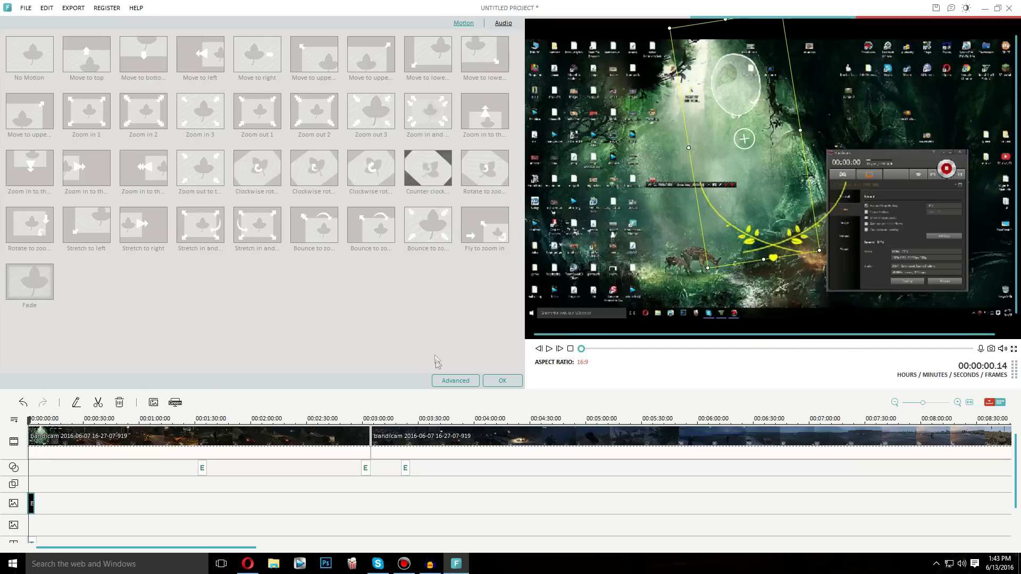
pyautogui.click(502, 381)
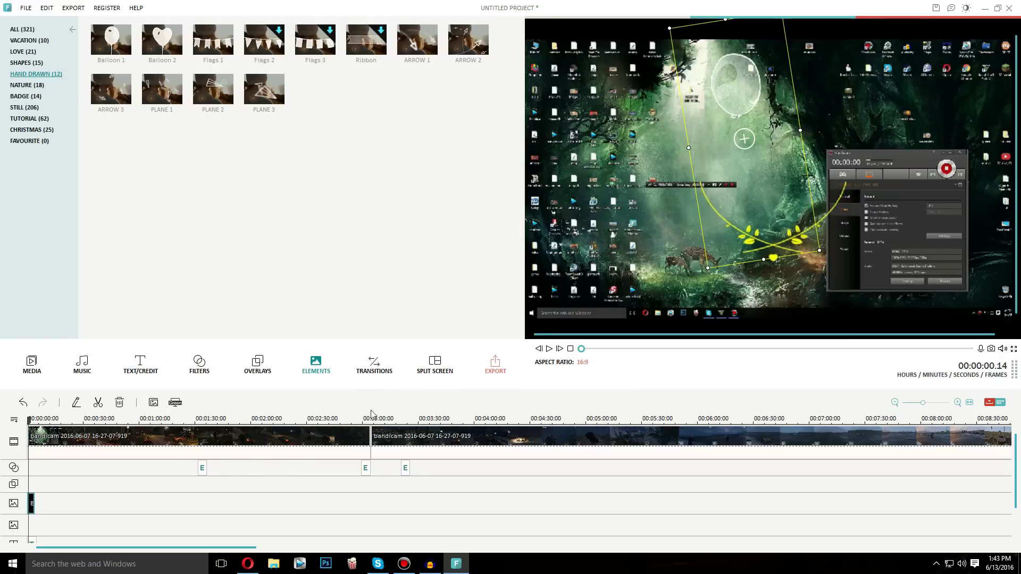
# Move the View Finder 3 overlay earlier to about 00:02:43 and bring the playhead to the cut between the segments
pyautogui.moveTo(368, 468); pyautogui.dragTo(336, 469)
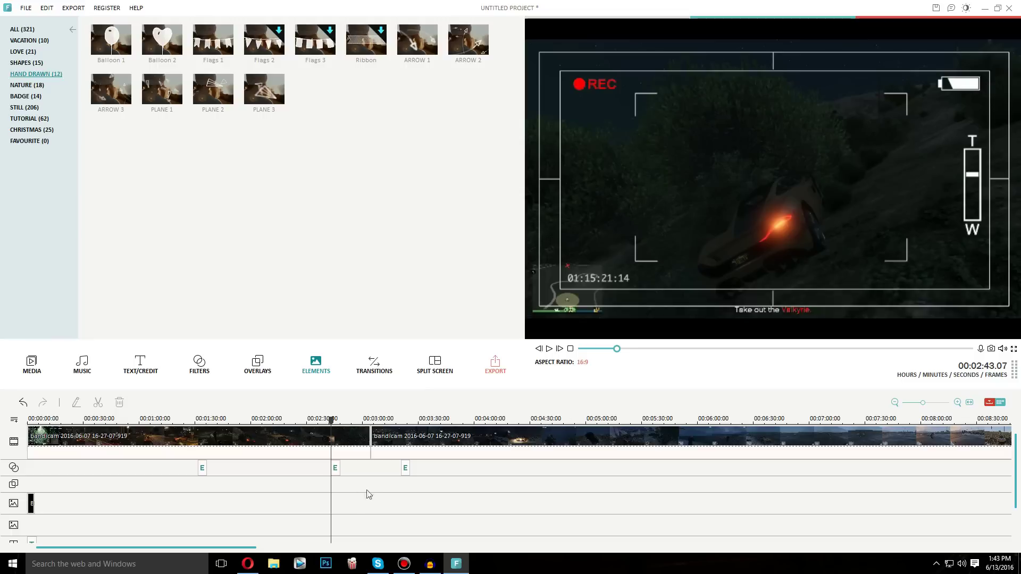
pyautogui.moveTo(331, 421); pyautogui.dragTo(374, 430)
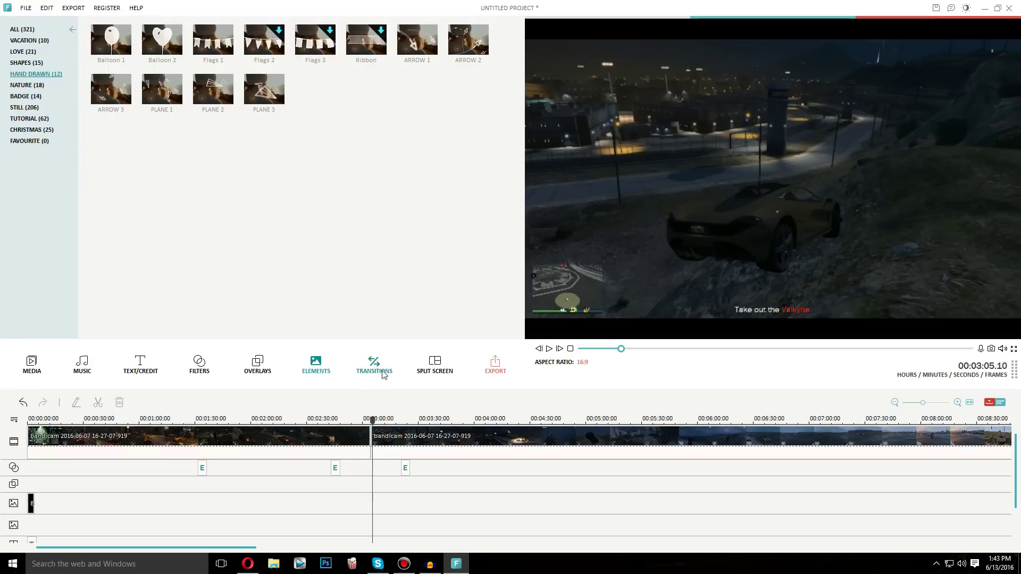
# Place a transition from the library at the cut between the two video segments and preview it
pyautogui.click(384, 370)
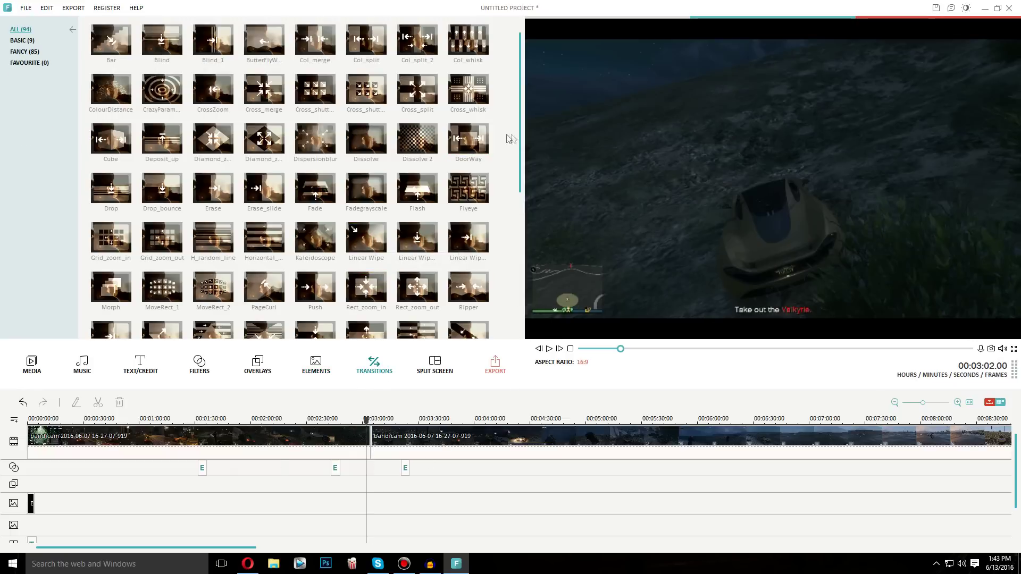
pyautogui.moveTo(110, 40)
pyautogui.mouseDown()
pyautogui.moveTo(380, 471)
pyautogui.moveTo(370, 463)
pyautogui.mouseUp()
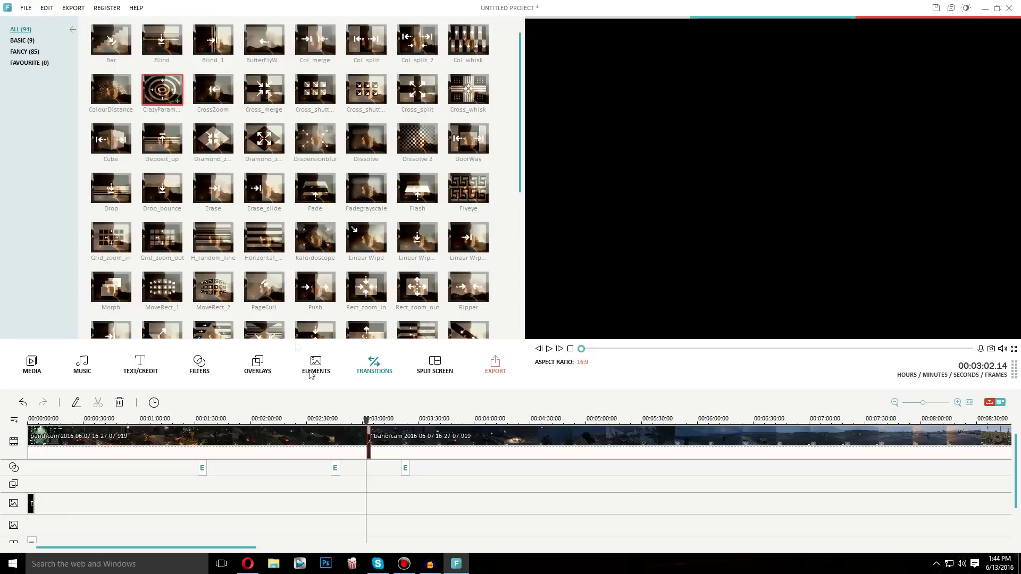
pyautogui.click(372, 474)
pyautogui.click(550, 349)
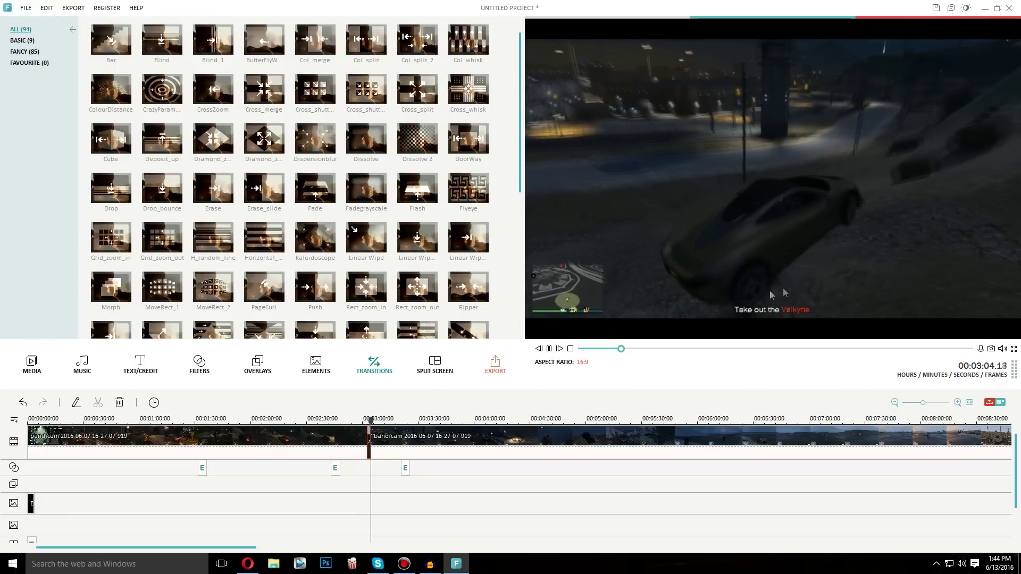
# Add the 2 Screen C split-screen layout to the video track, directly after the end of the last segment
pyautogui.click(434, 366)
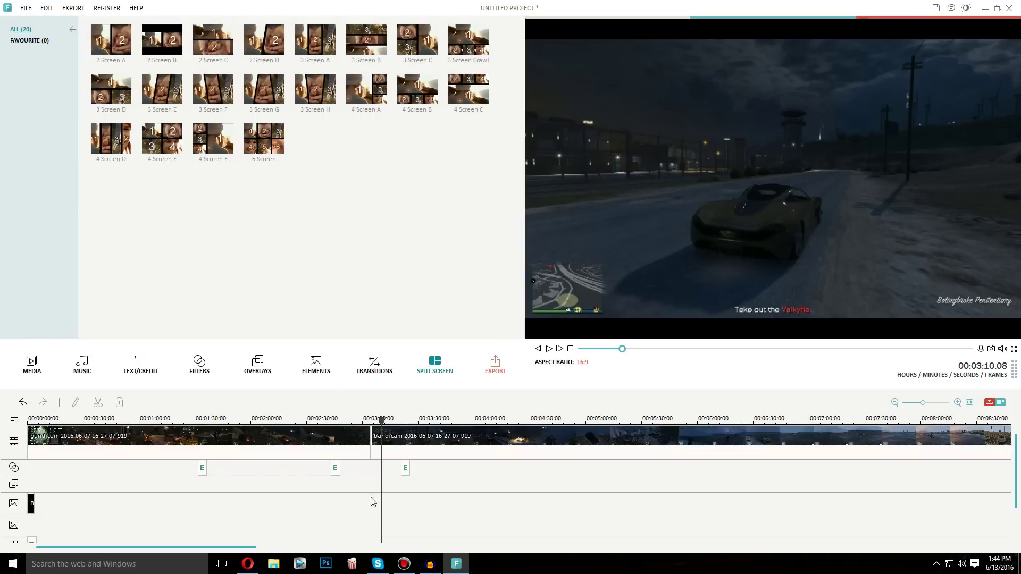
pyautogui.moveTo(248, 546); pyautogui.dragTo(913, 503)
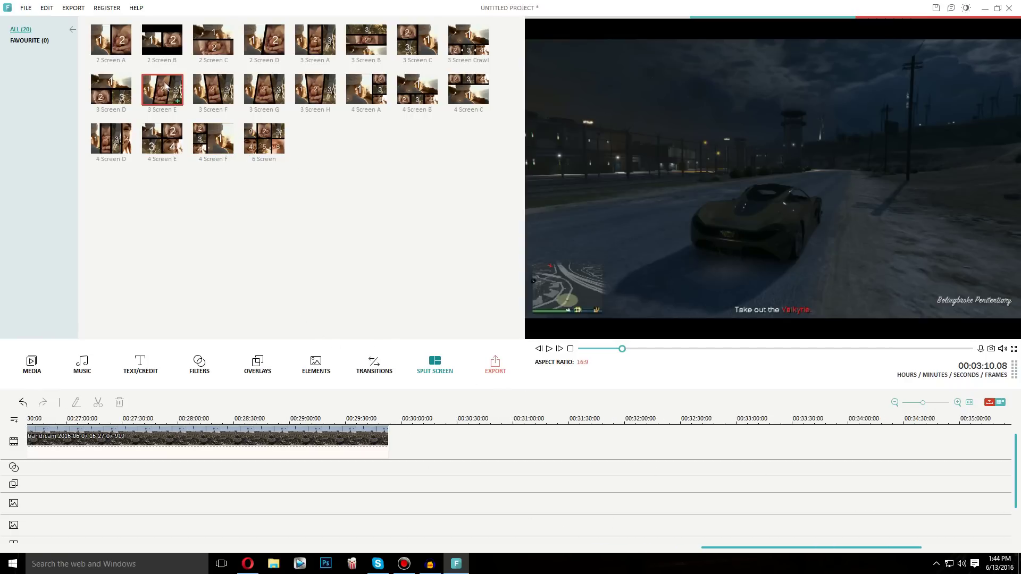
pyautogui.moveTo(213, 43); pyautogui.dragTo(404, 442)
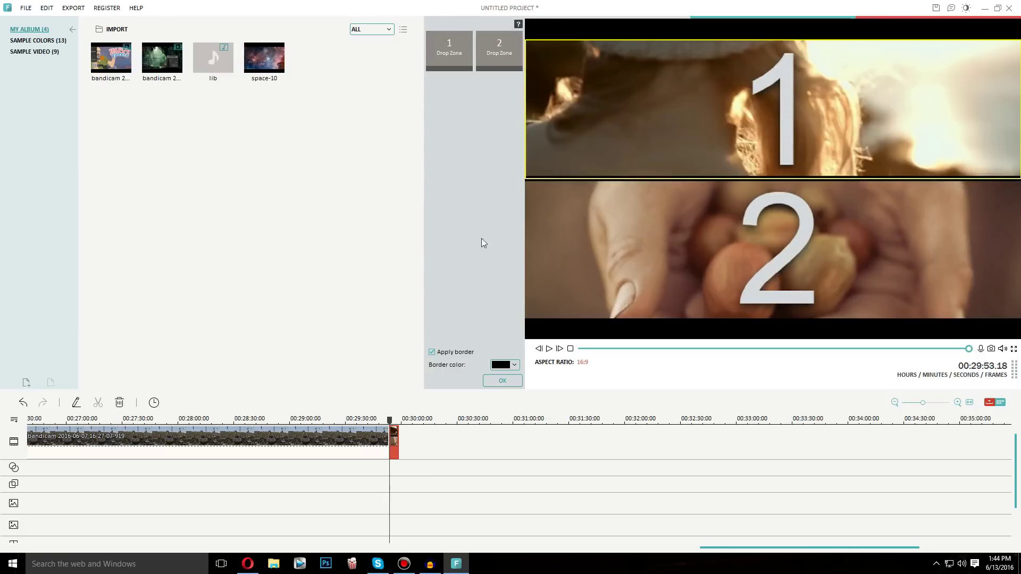
# Fill split-screen zone 1 with the second bandicam video and zone 2 with the first bandicam video from the album
pyautogui.moveTo(171, 71); pyautogui.dragTo(448, 55)
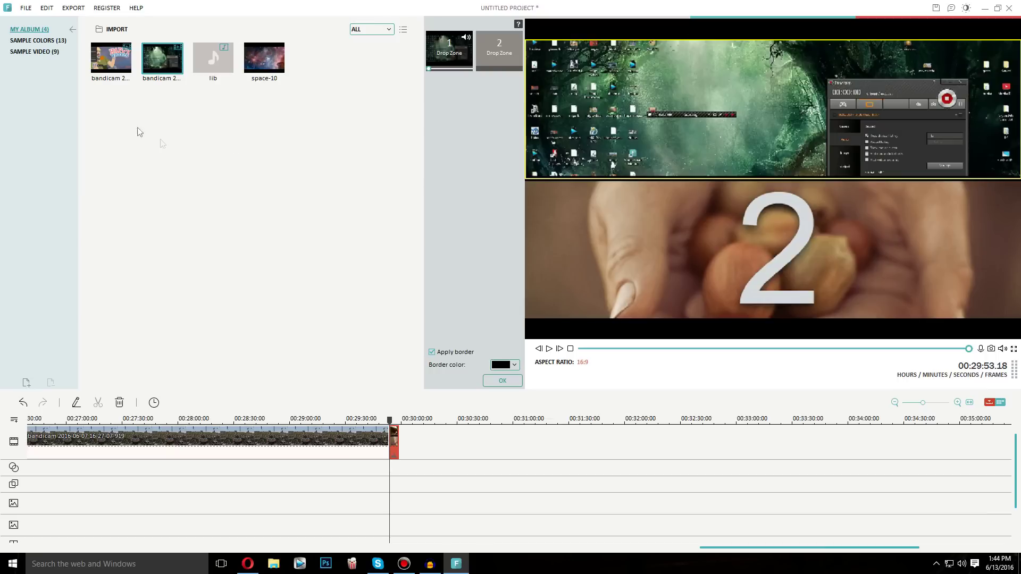
pyautogui.click(118, 60)
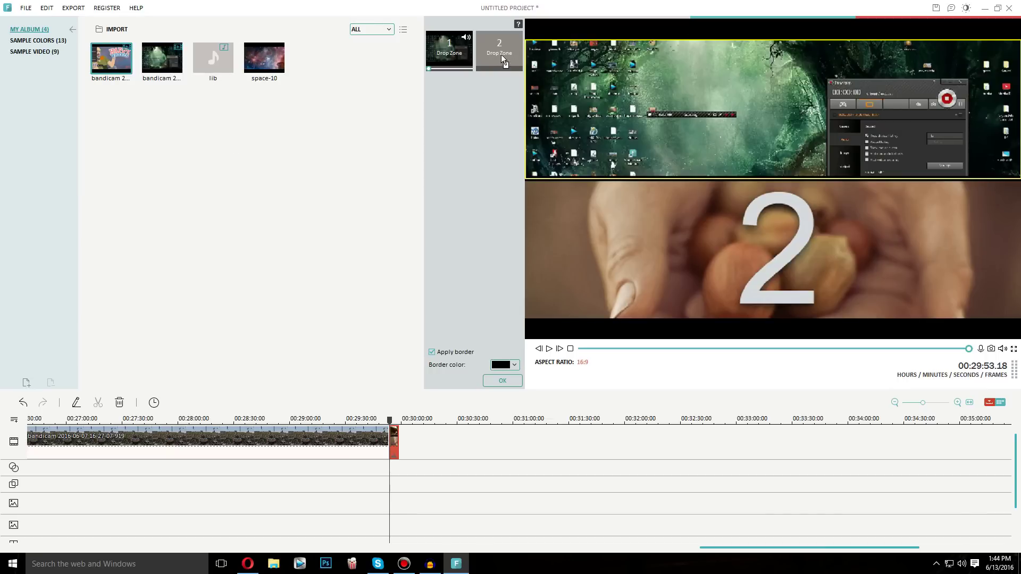
pyautogui.moveTo(552, 174); pyautogui.dragTo(536, 193)
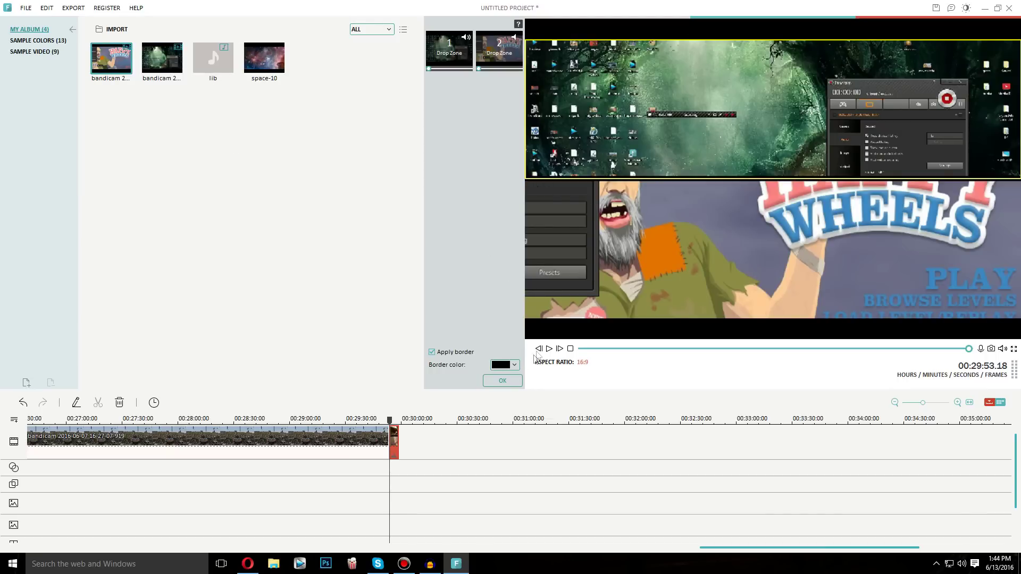
# Preview the split screen briefly, pause it, and reposition the desktop footage within zone 1 of the preview frame
pyautogui.click(550, 350)
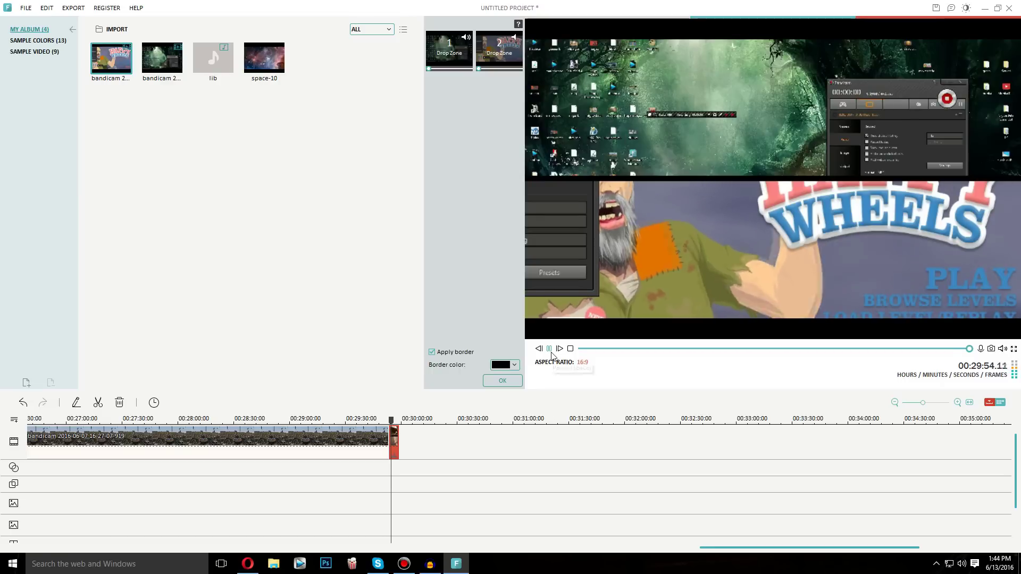
pyautogui.click(550, 350)
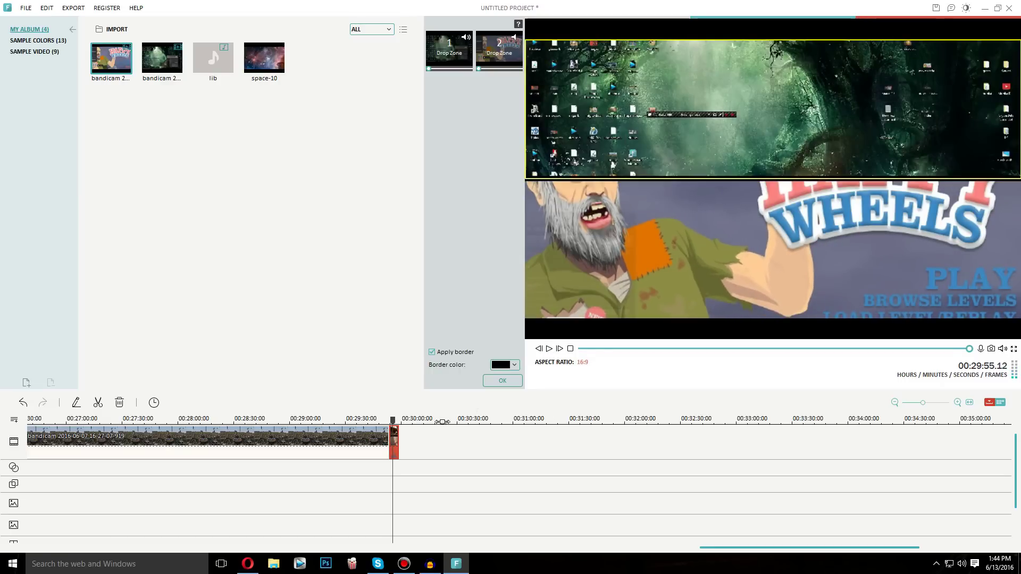
pyautogui.moveTo(671, 164); pyautogui.dragTo(671, 101)
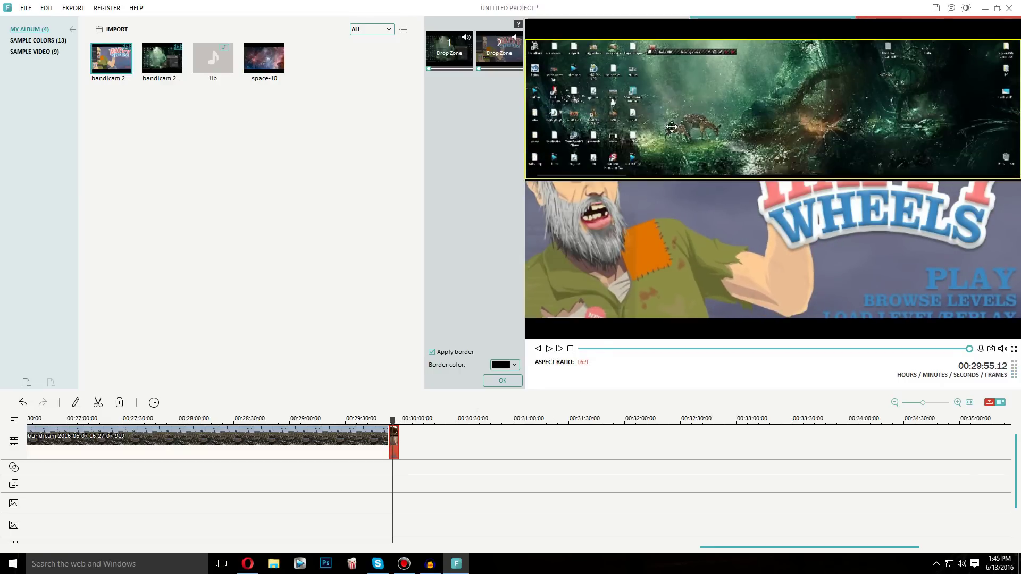
pyautogui.moveTo(675, 141); pyautogui.dragTo(634, 214)
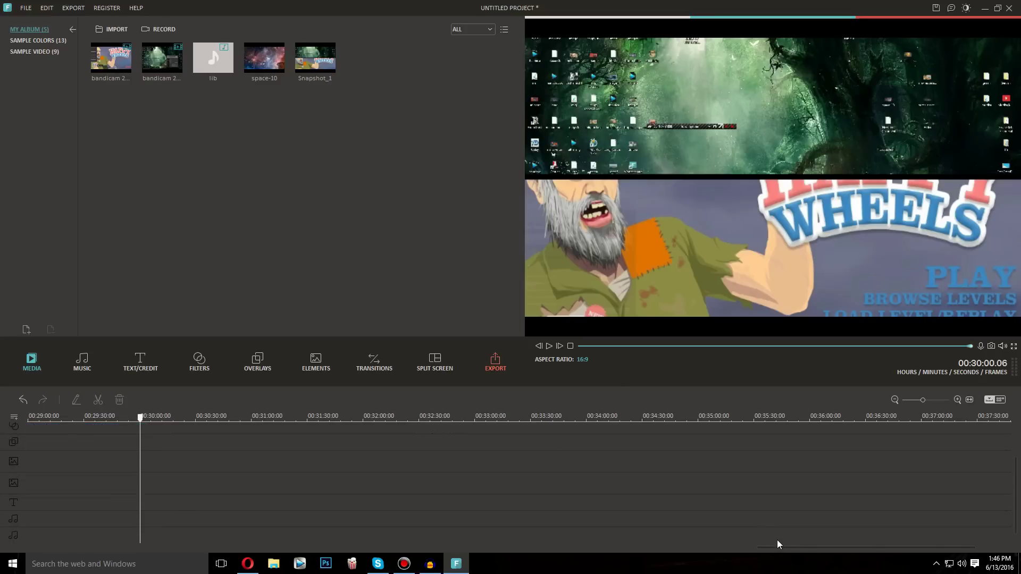
# Select the second video segment, scrub the playhead to about 00:07:16, and return it to the segment's start
pyautogui.moveTo(776, 547); pyautogui.dragTo(144, 546)
pyautogui.hscroll(15, 32, 488)
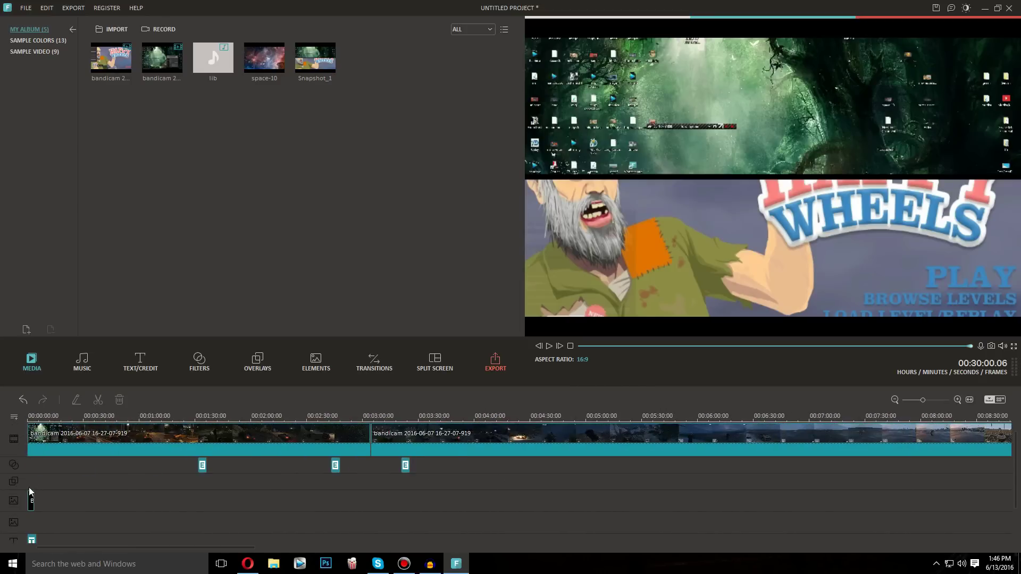
pyautogui.hscroll(2, 679, 485)
pyautogui.hscroll(-2, 623, 488)
pyautogui.click(617, 444)
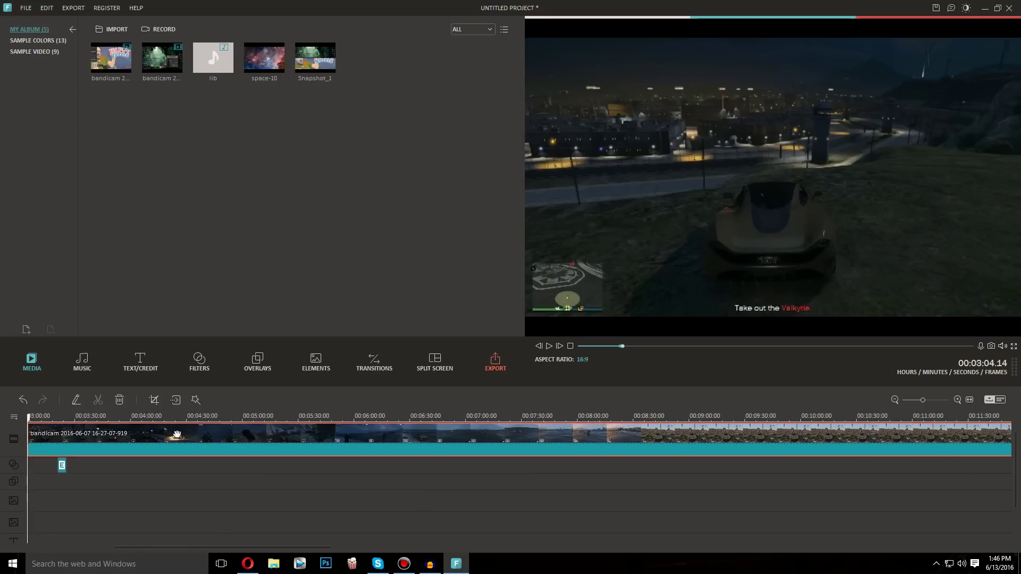
pyautogui.moveTo(30, 419); pyautogui.dragTo(495, 418)
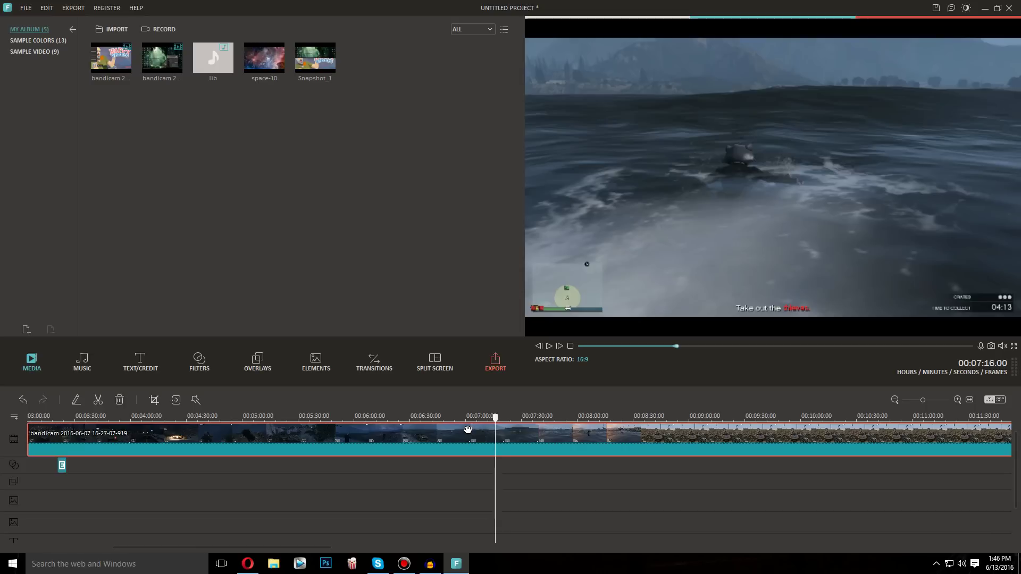
pyautogui.press('Home')
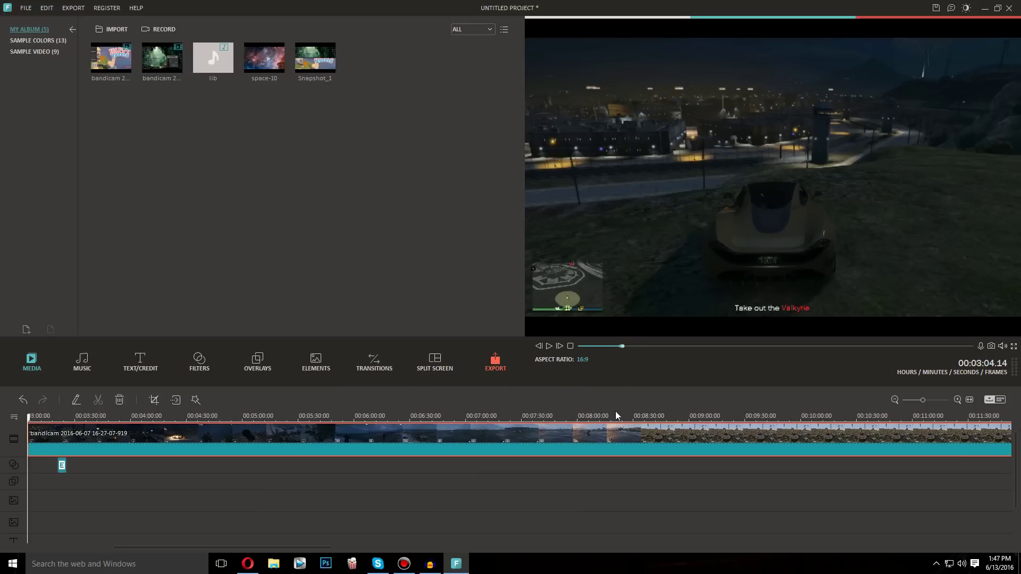
# Open the export window, move it aside, and view the output presets for devices
pyautogui.click(498, 364)
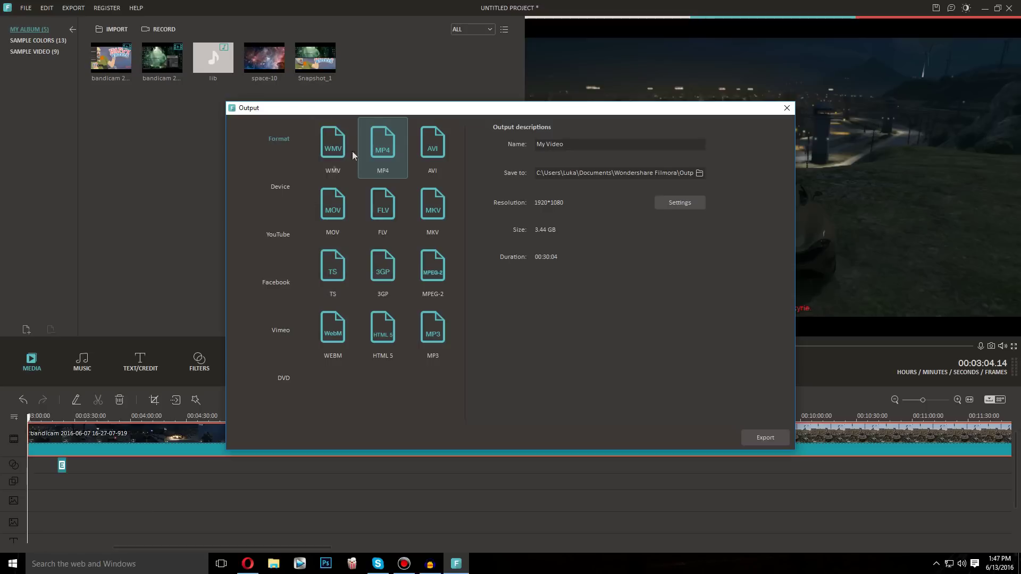
pyautogui.moveTo(400, 108); pyautogui.dragTo(312, 168)
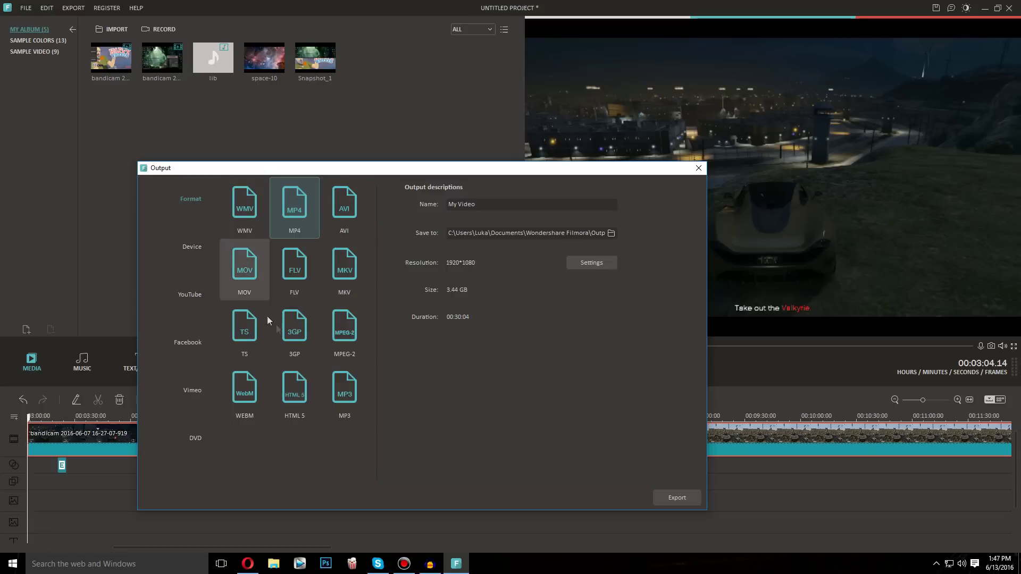
pyautogui.click(194, 250)
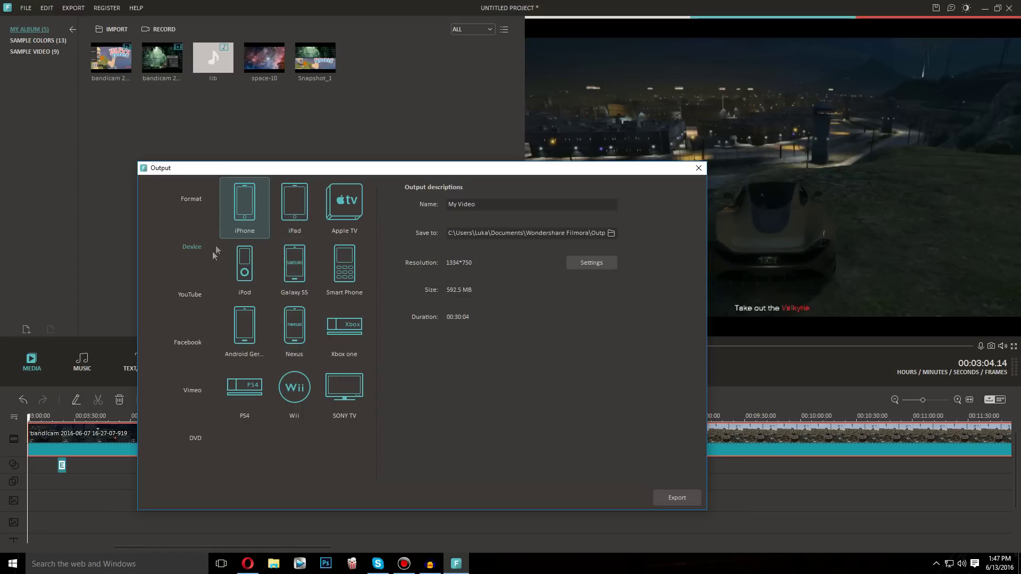
# Examine the YouTube upload options, including the available quality choices and the default video description
pyautogui.click(192, 295)
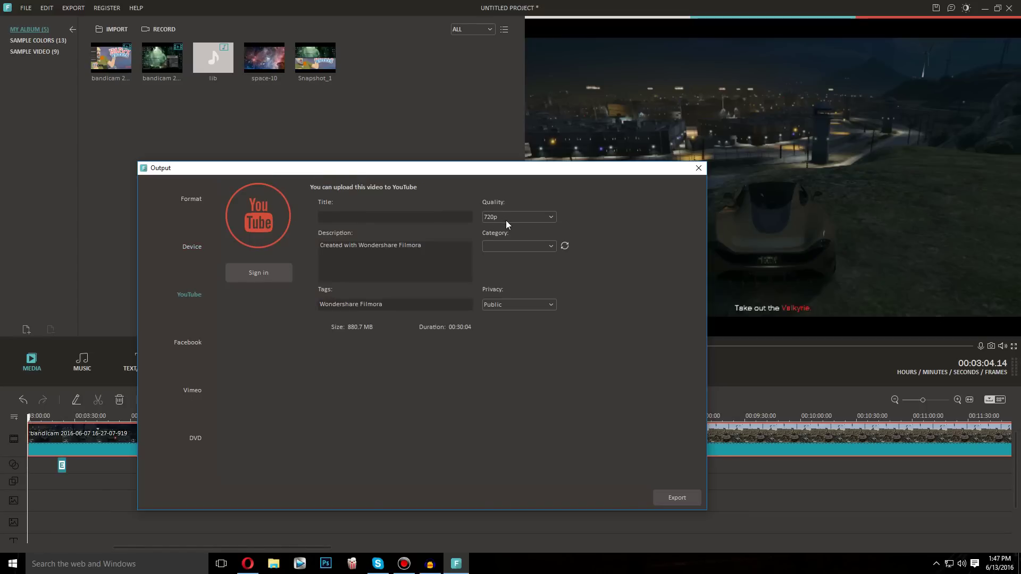
pyautogui.click(524, 219)
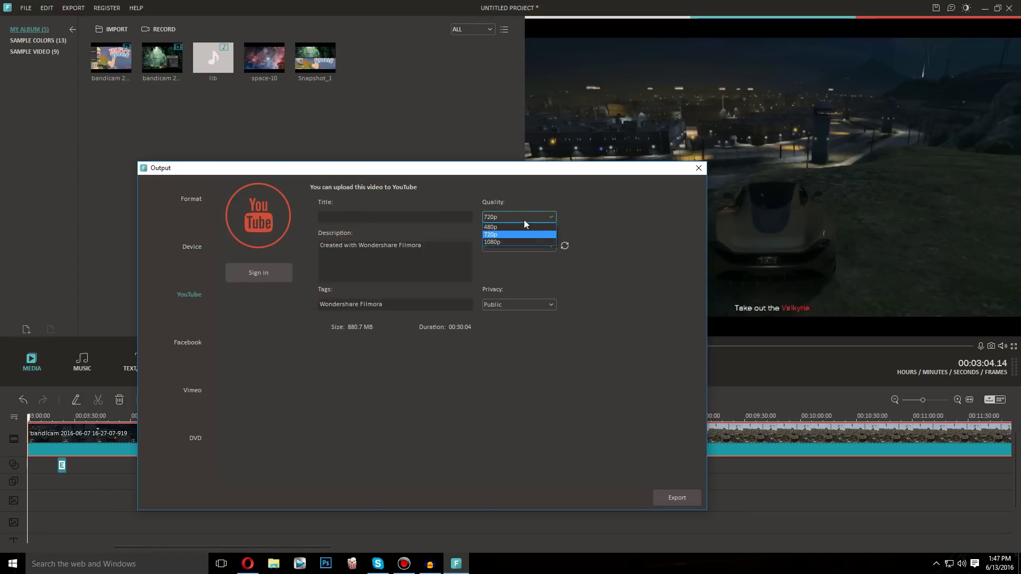
pyautogui.click(523, 220)
pyautogui.click(517, 218)
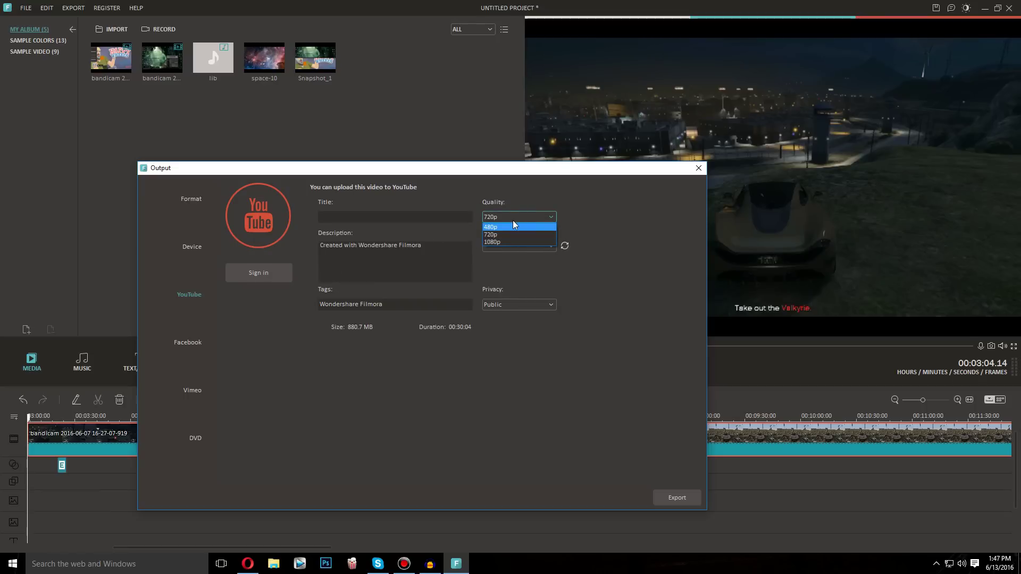
pyautogui.click(513, 220)
pyautogui.click(380, 248)
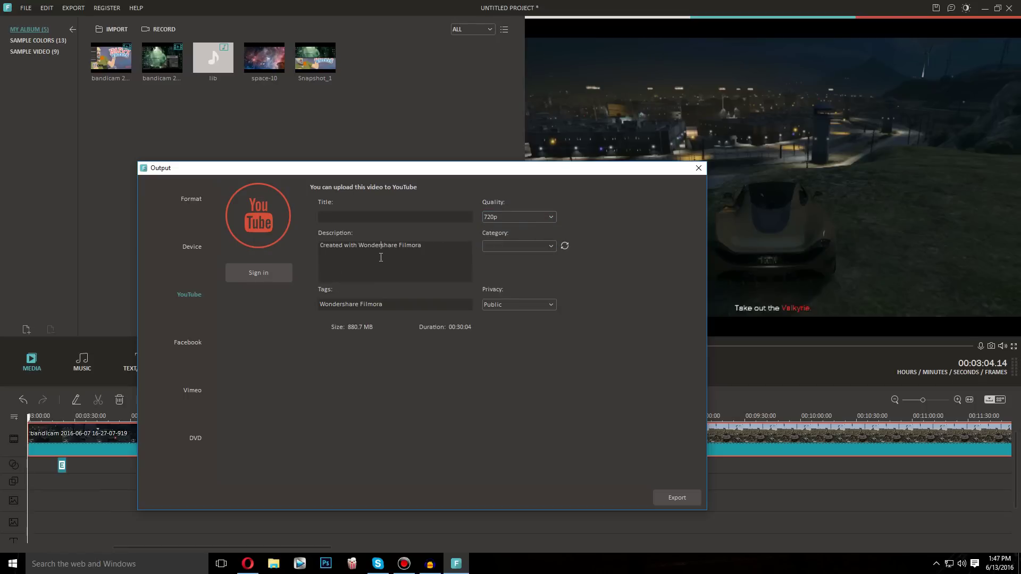
pyautogui.moveTo(426, 256); pyautogui.dragTo(309, 257)
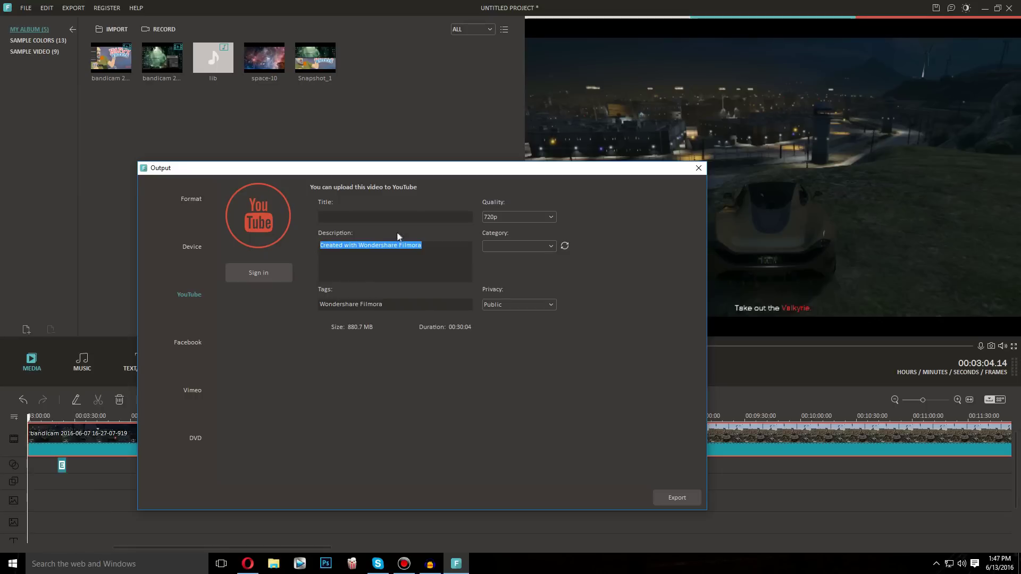
pyautogui.moveTo(427, 255); pyautogui.dragTo(381, 249)
# Review the Facebook, Vimeo and DVD export options, and return to the file format options
pyautogui.click(193, 351)
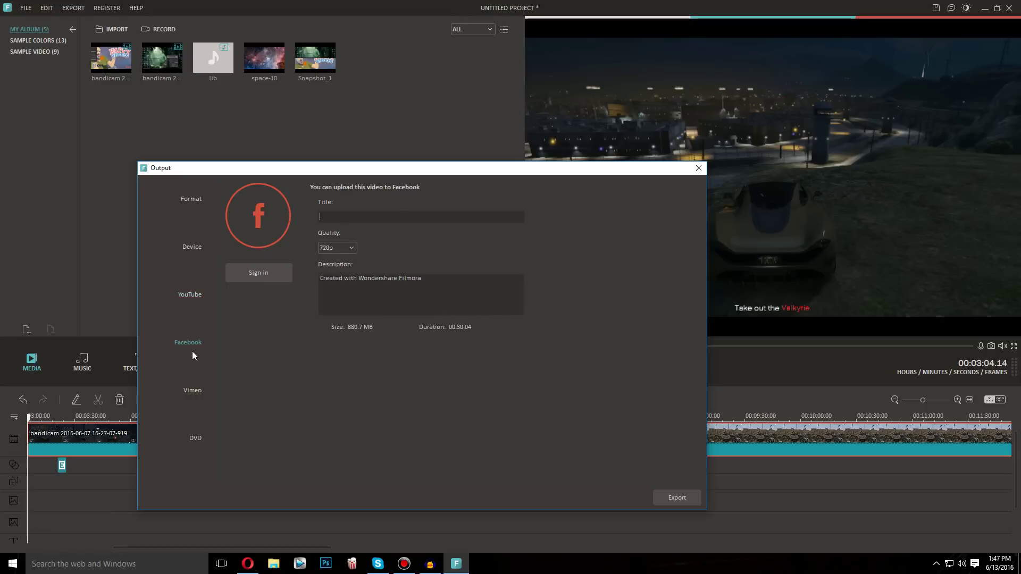
pyautogui.click(193, 391)
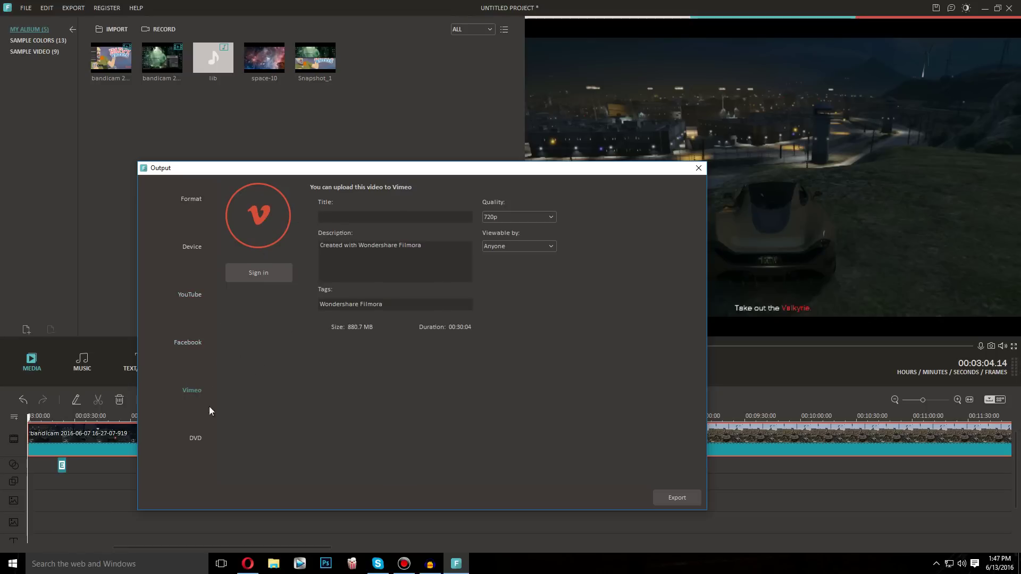
pyautogui.click(200, 439)
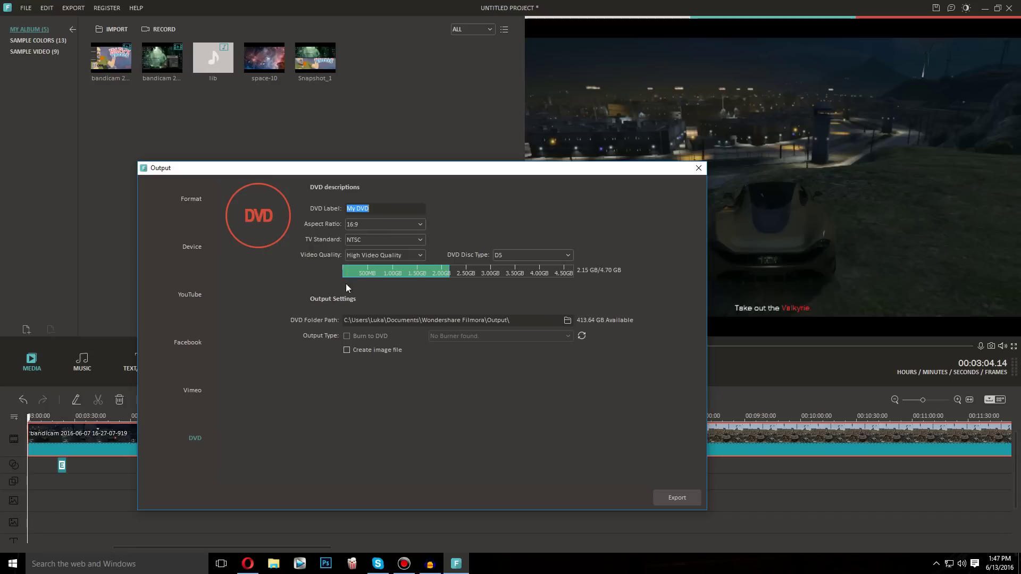
pyautogui.click(191, 206)
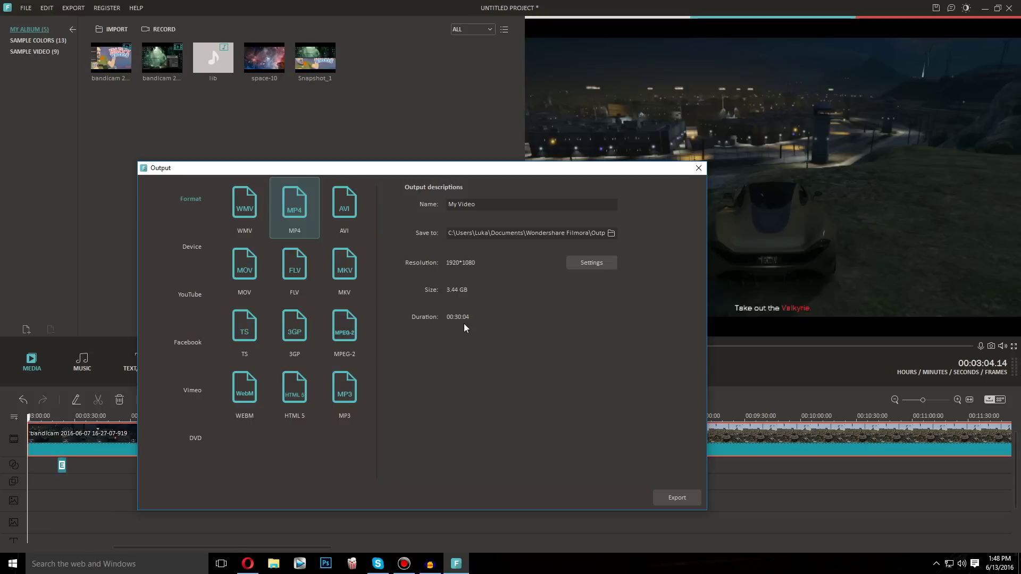
# Examine the MP4 frame rate, resolution, bit rate and audio settings, then cancel them and close the export window
pyautogui.click(605, 268)
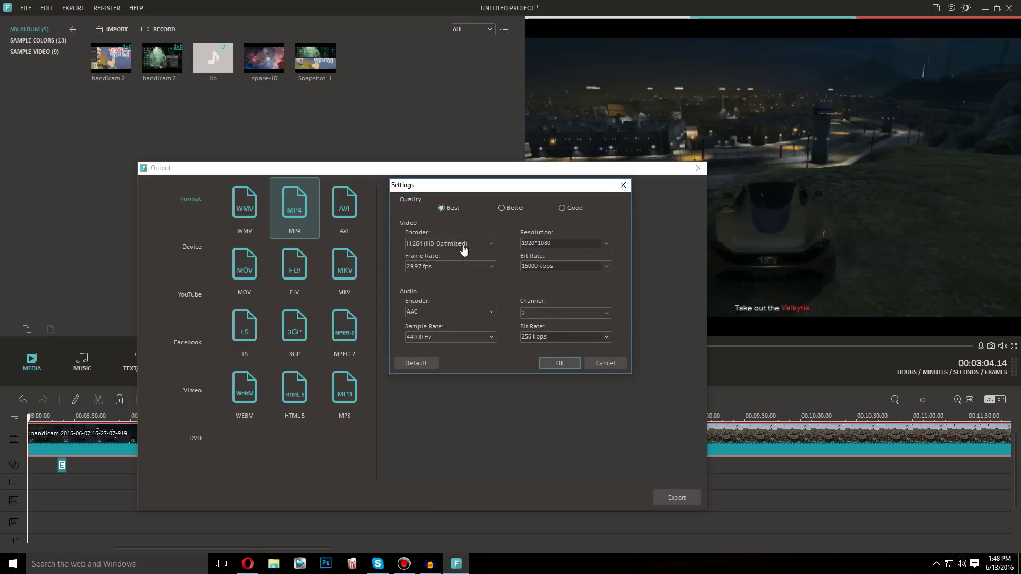
pyautogui.click(468, 268)
pyautogui.click(468, 269)
pyautogui.doubleClick(549, 243)
pyautogui.click(574, 269)
pyautogui.click(491, 311)
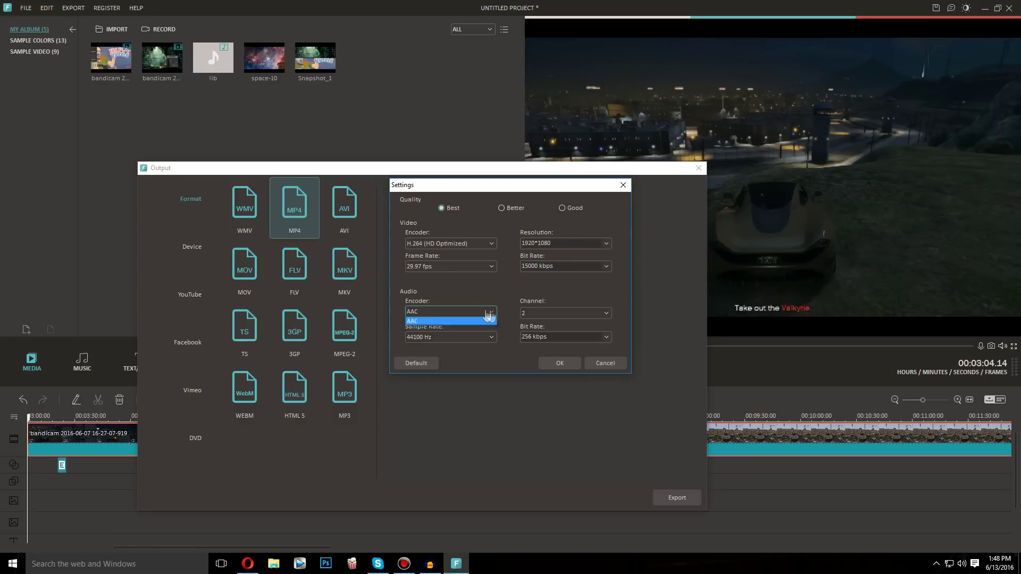
pyautogui.click(541, 316)
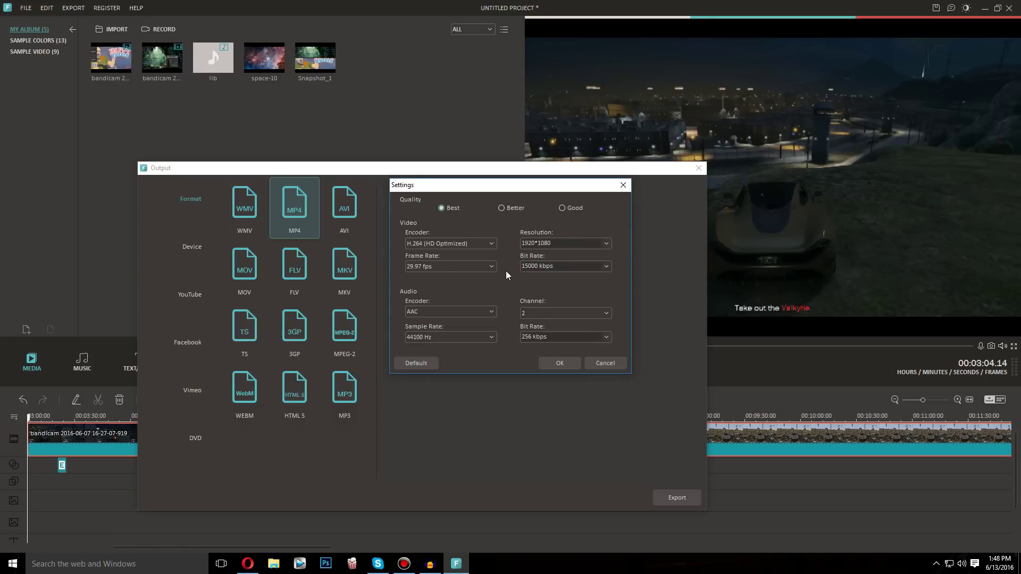
pyautogui.doubleClick(551, 245)
pyautogui.click(562, 266)
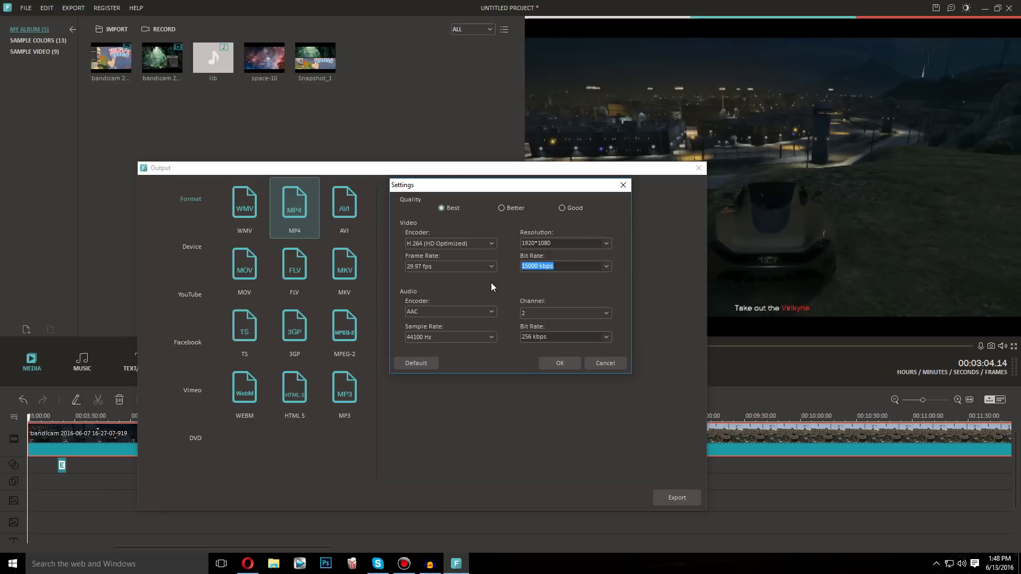
pyautogui.click(606, 365)
pyautogui.click(698, 169)
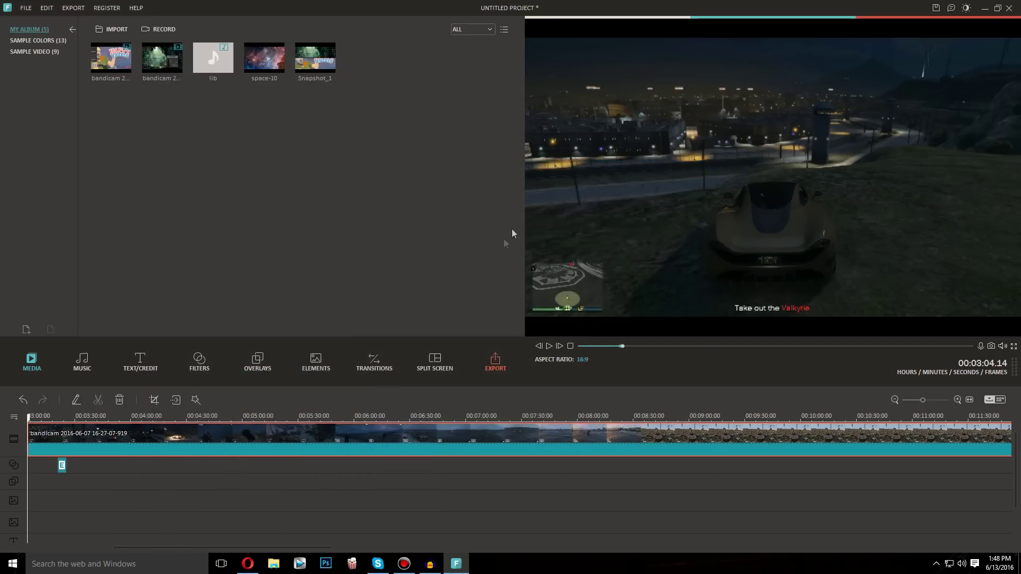